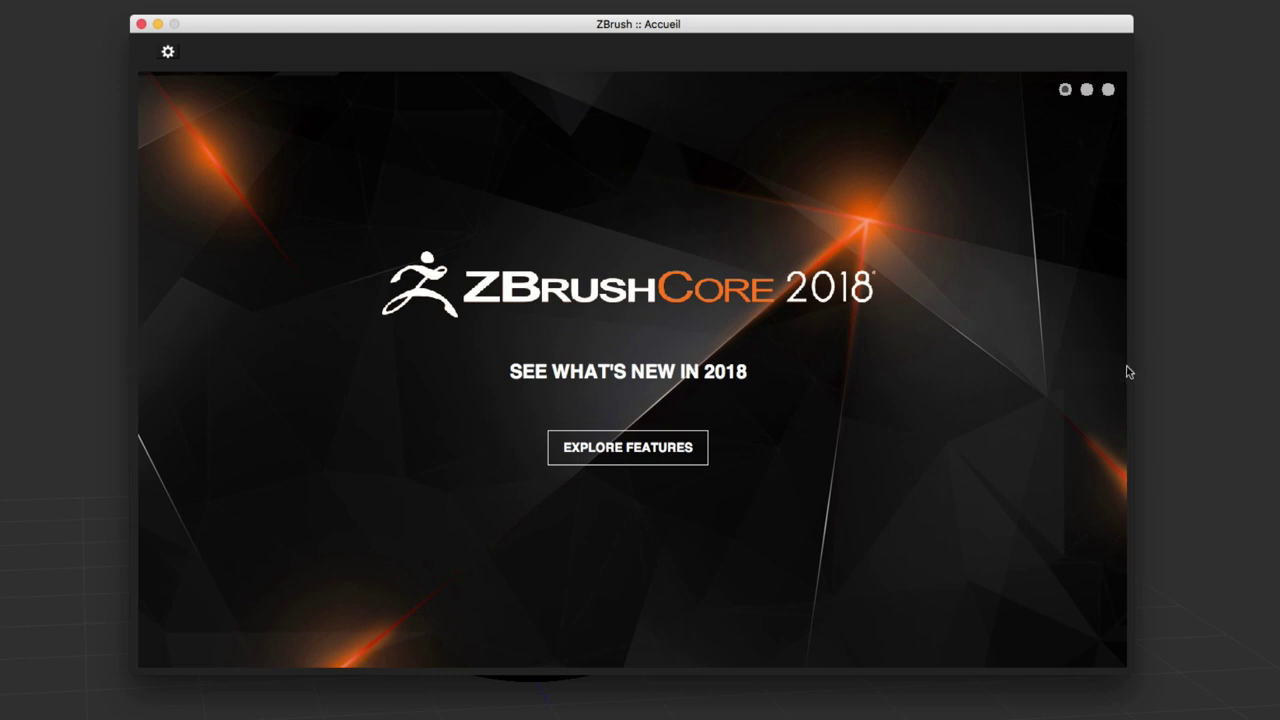
Advance the welcome slideshow two slides to the ZBrush 2019 'Subscription options now available' slide.
{"action": "left_click", "coordinate": [1108, 366]}
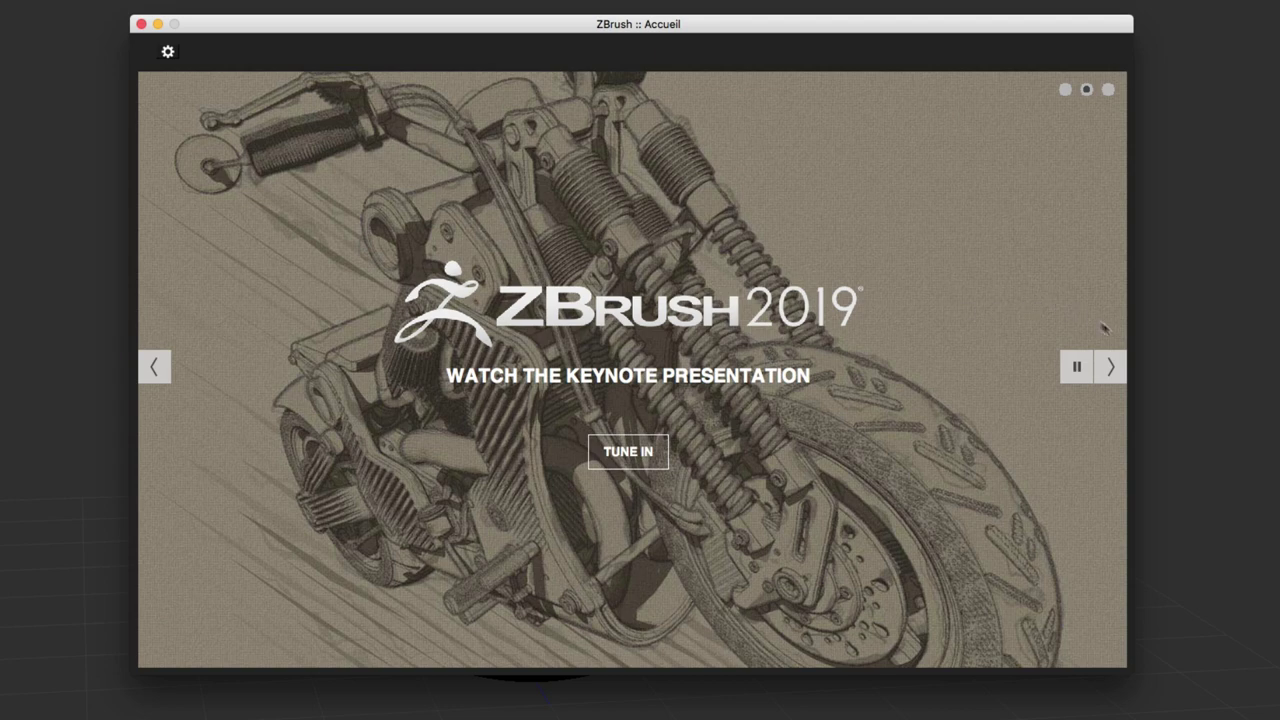
{"action": "left_click", "coordinate": [1110, 366]}
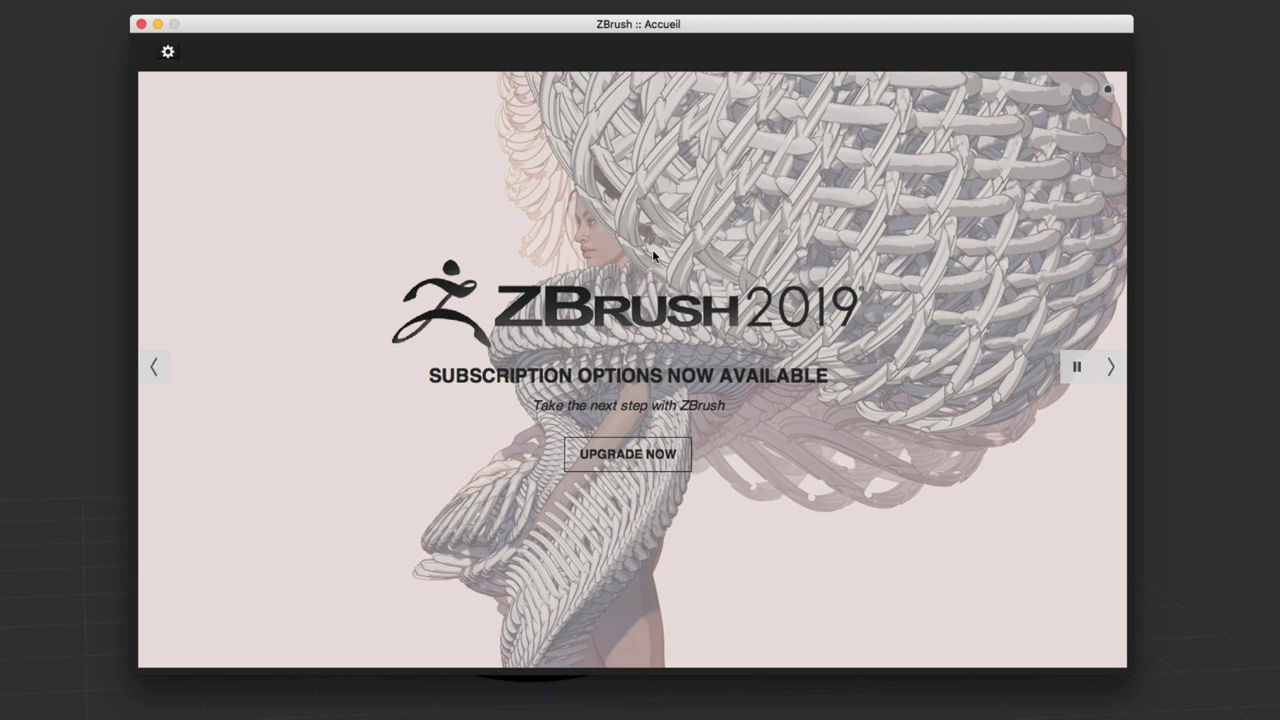
Set the home window to 'Afficher lors d'une mise à jour' and close it.
{"action": "left_click", "coordinate": [170, 53]}
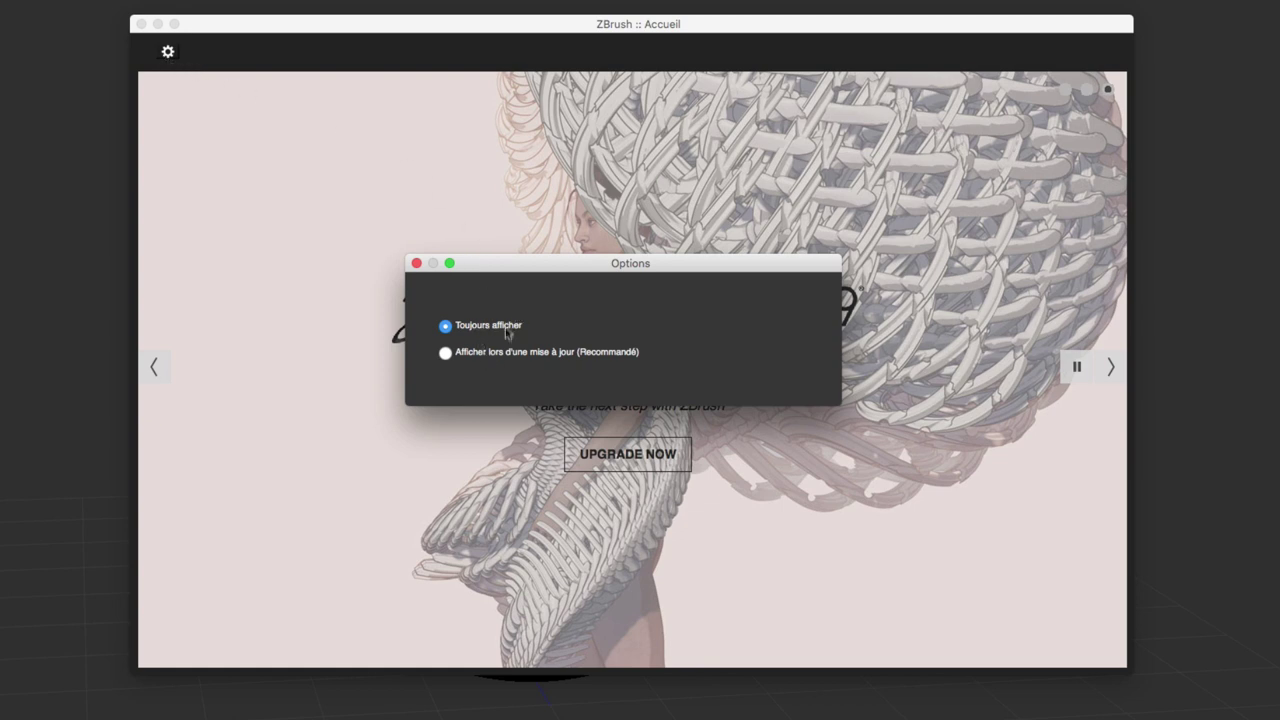
{"action": "left_click", "coordinate": [446, 354]}
{"action": "left_click_drag", "start_coordinate": [417, 279], "coordinate": [416, 274]}
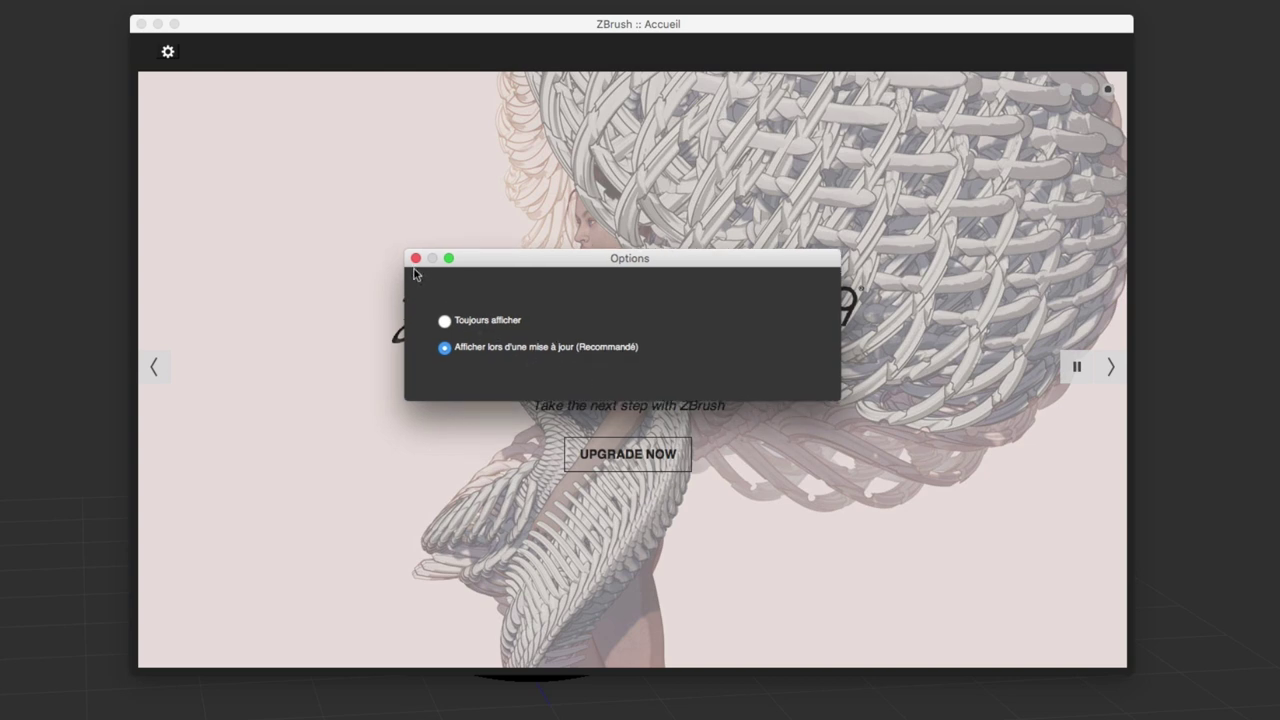
{"action": "left_click", "coordinate": [416, 258]}
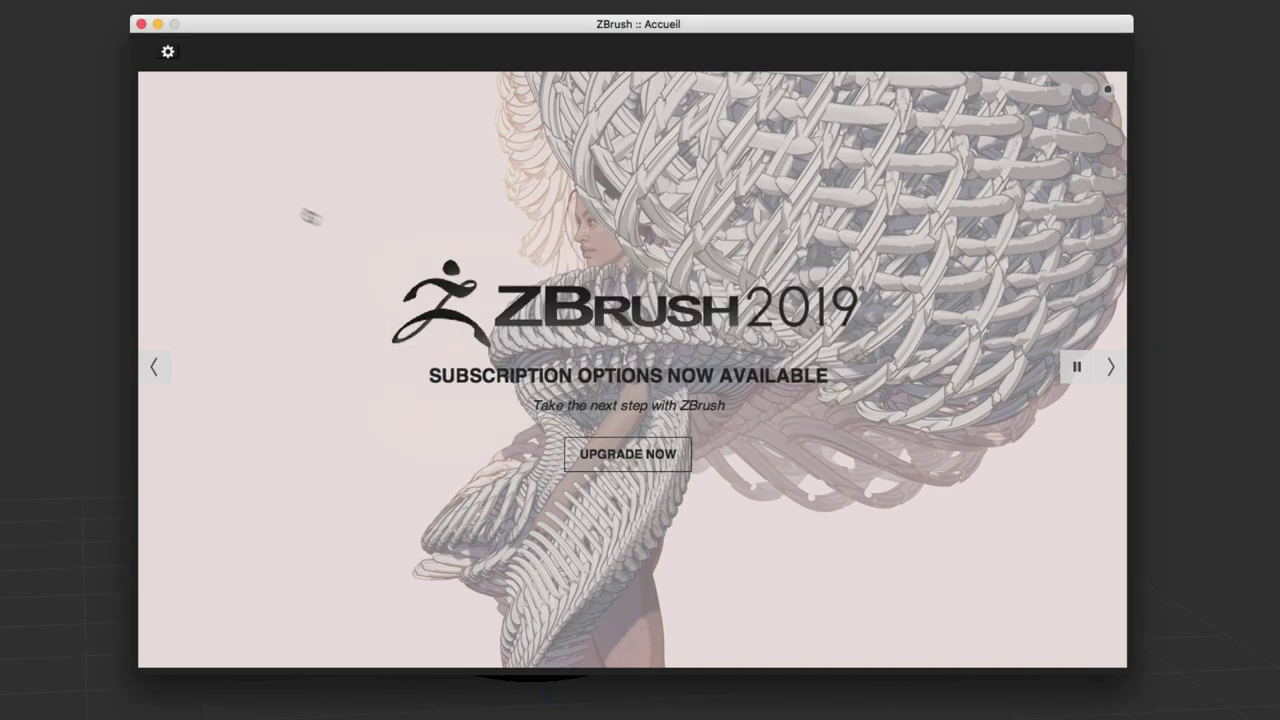
{"action": "left_click", "coordinate": [140, 24]}
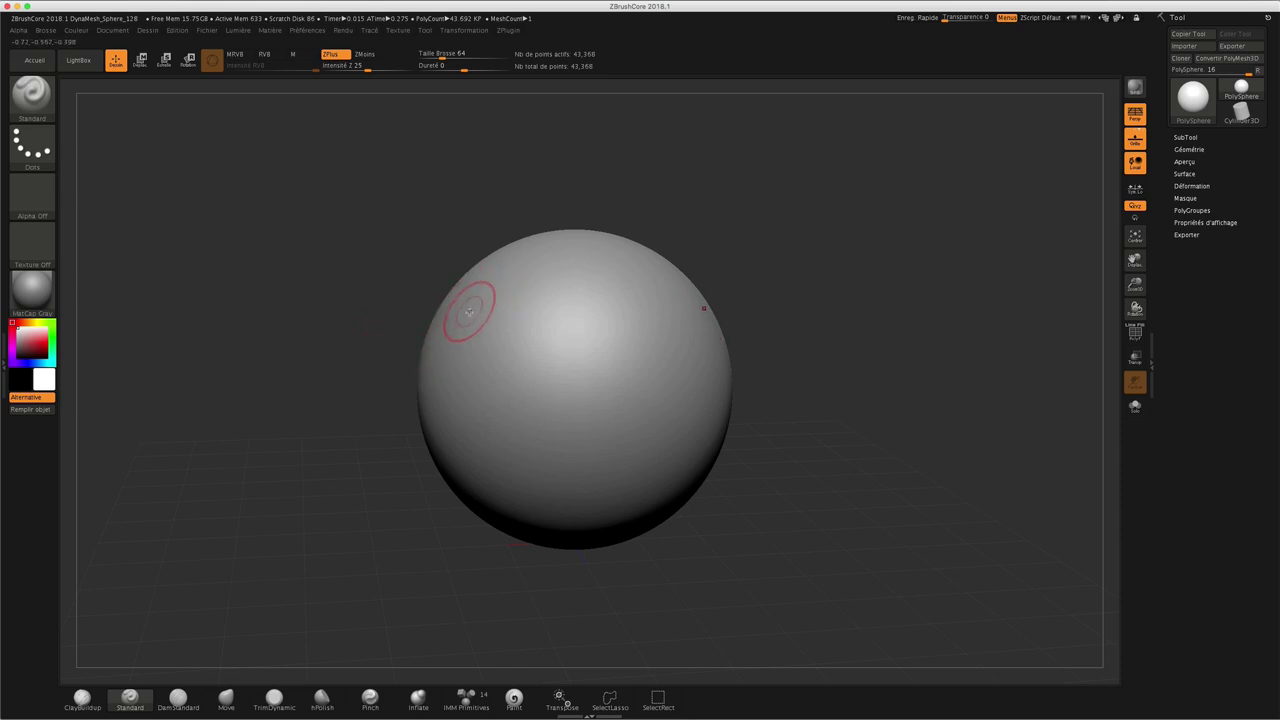
Sculpt mirrored Standard-brush bumps on the sphere's upper half and turn on PolyF.
{"action": "left_click_drag", "start_coordinate": [482, 290], "coordinate": [455, 328]}
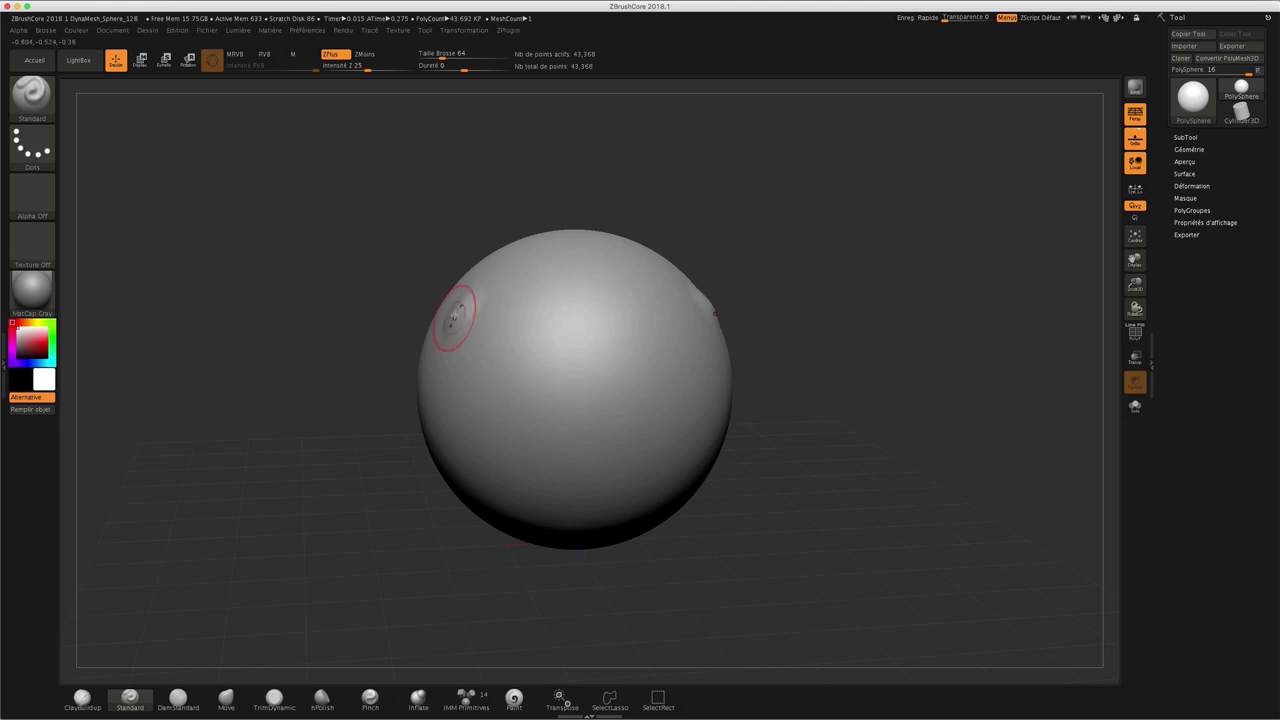
{"action": "left_click_drag", "start_coordinate": [474, 373], "coordinate": [506, 380]}
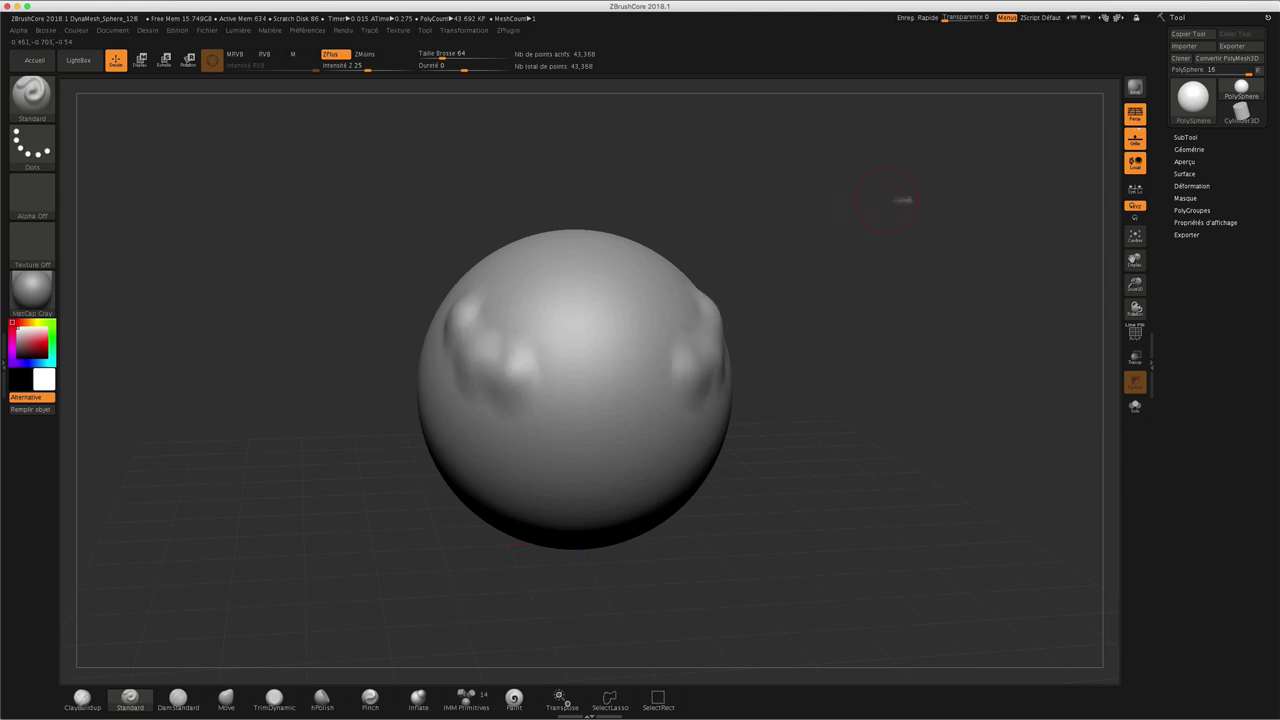
{"action": "left_click", "coordinate": [1134, 333]}
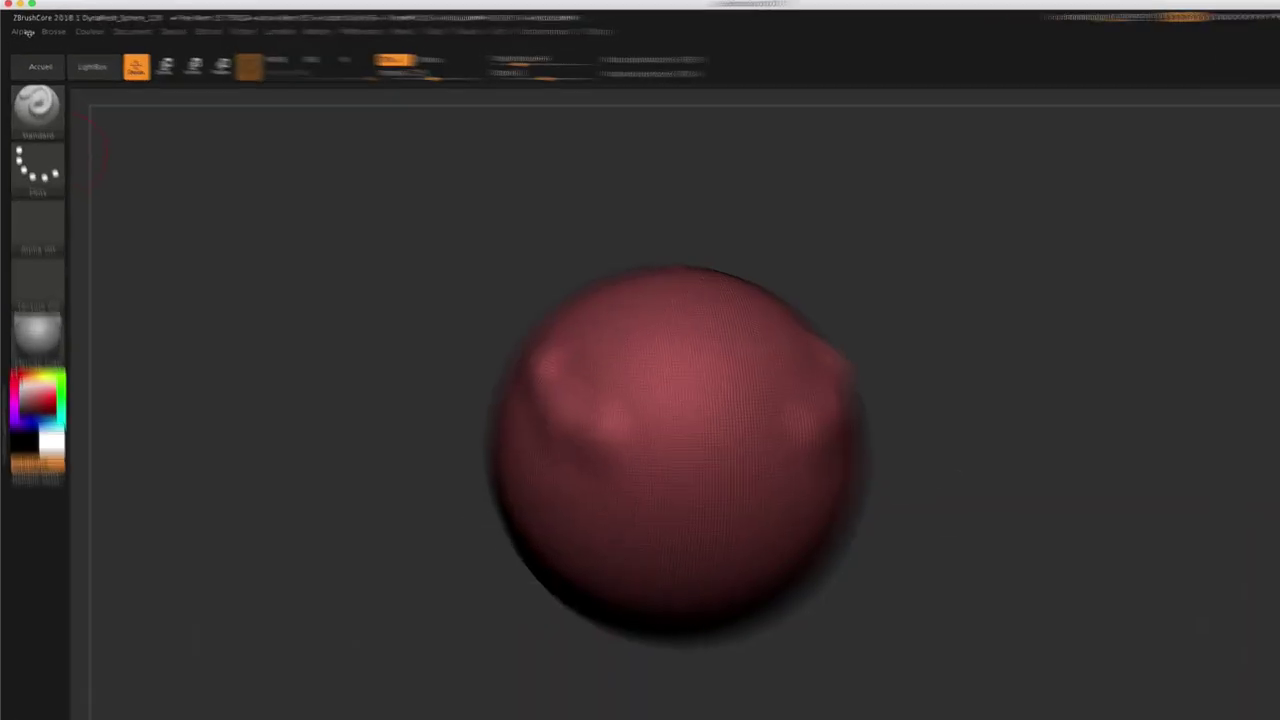
{"action": "left_click", "coordinate": [46, 30]}
{"action": "left_click", "coordinate": [172, 42]}
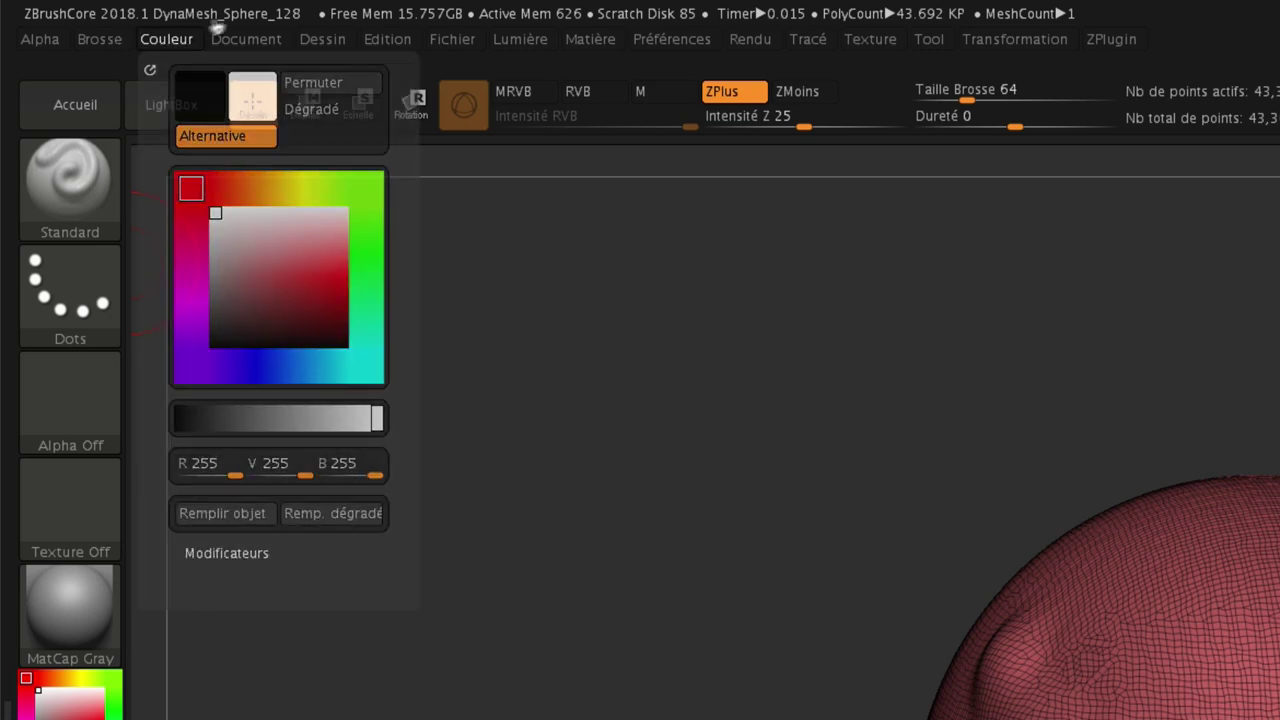
{"action": "left_click", "coordinate": [256, 40]}
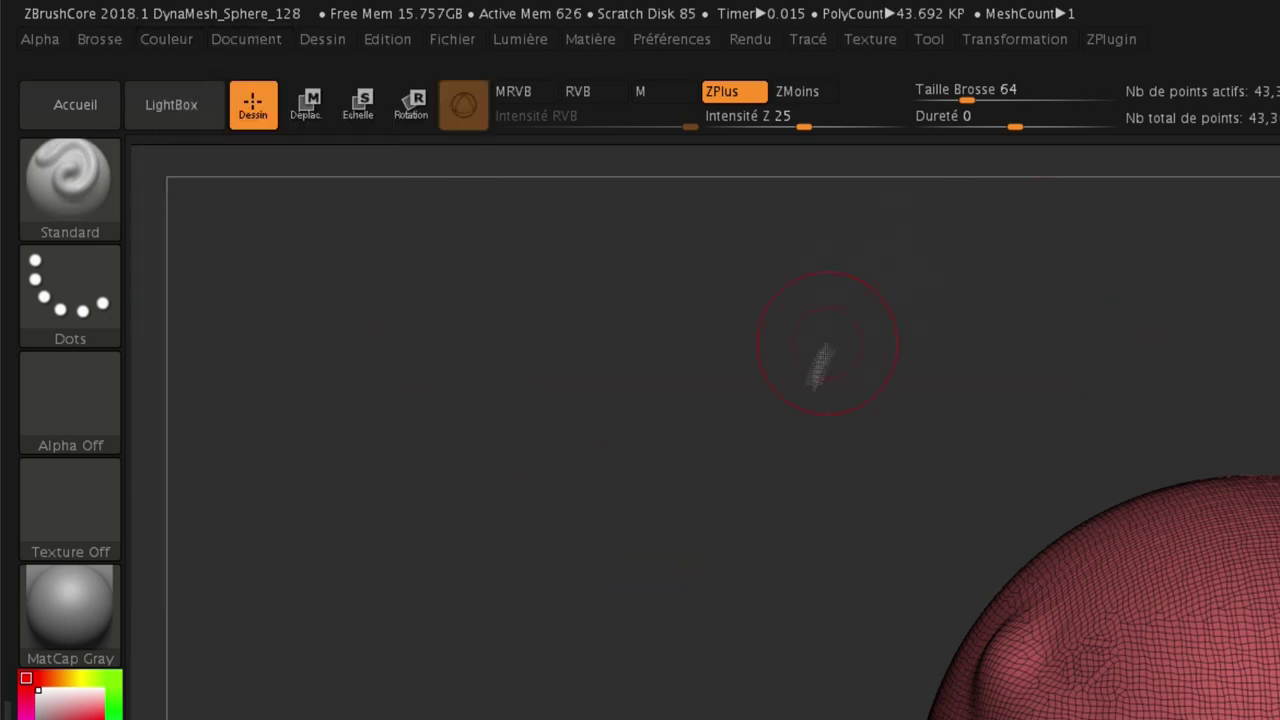
{"action": "left_click", "coordinate": [335, 45]}
{"action": "left_click", "coordinate": [385, 40]}
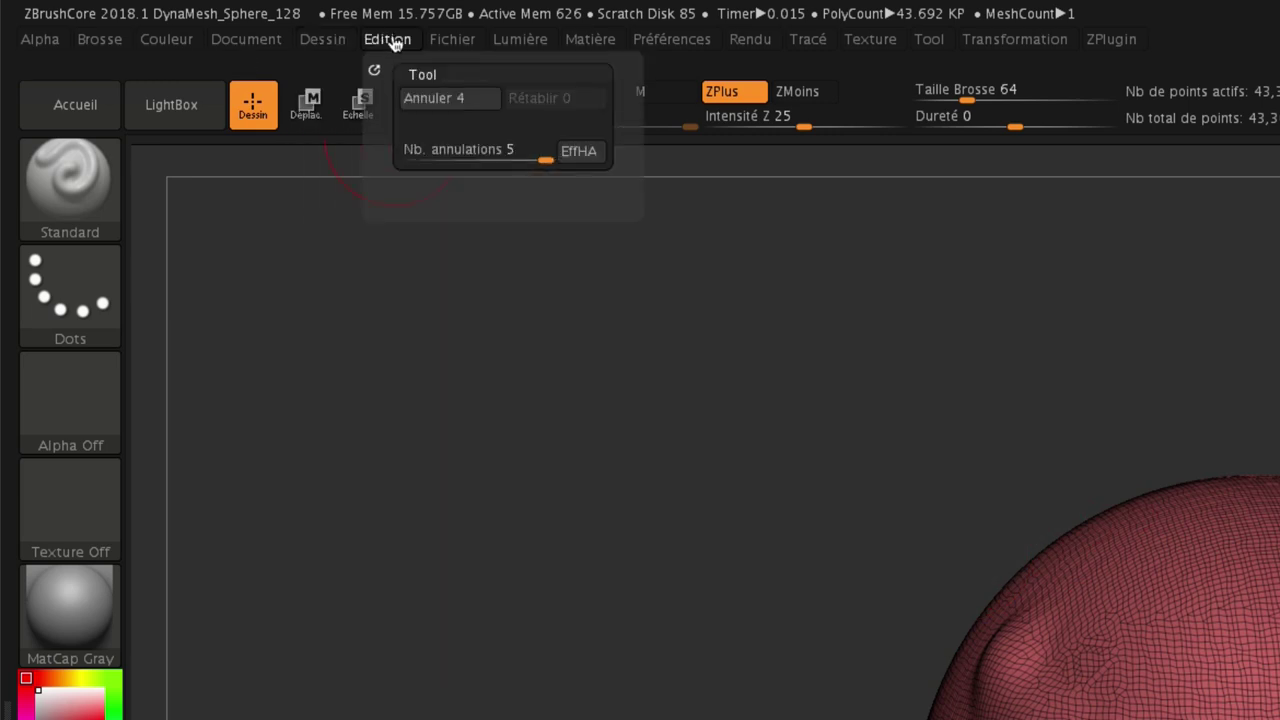
{"action": "left_click", "coordinate": [450, 40]}
{"action": "left_click", "coordinate": [390, 42]}
{"action": "left_click", "coordinate": [335, 44]}
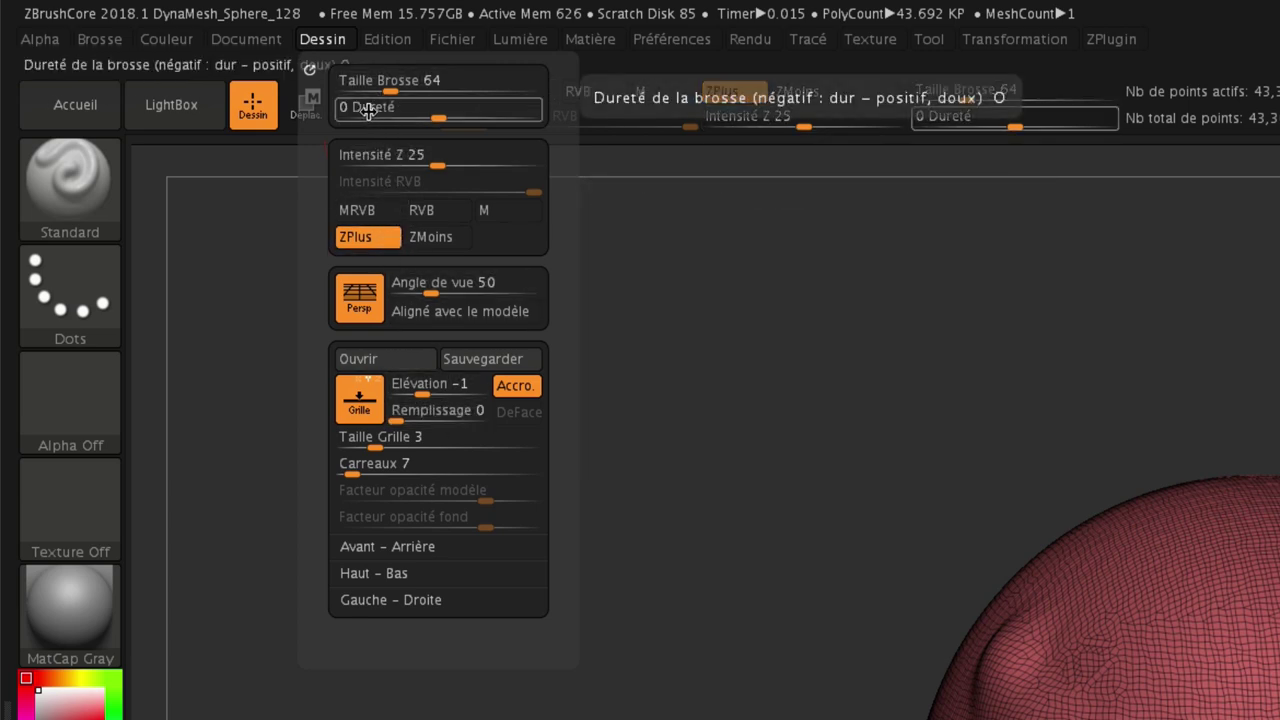
{"action": "left_click", "coordinate": [381, 43]}
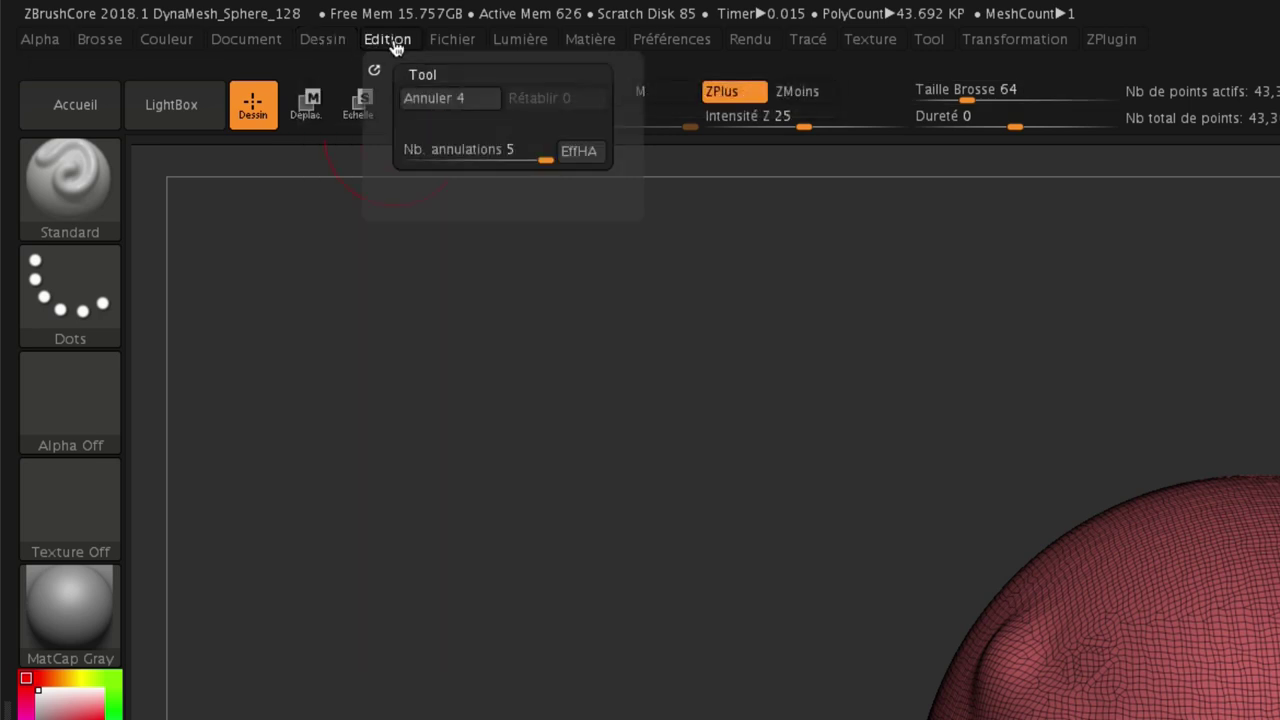
{"action": "left_click", "coordinate": [445, 42]}
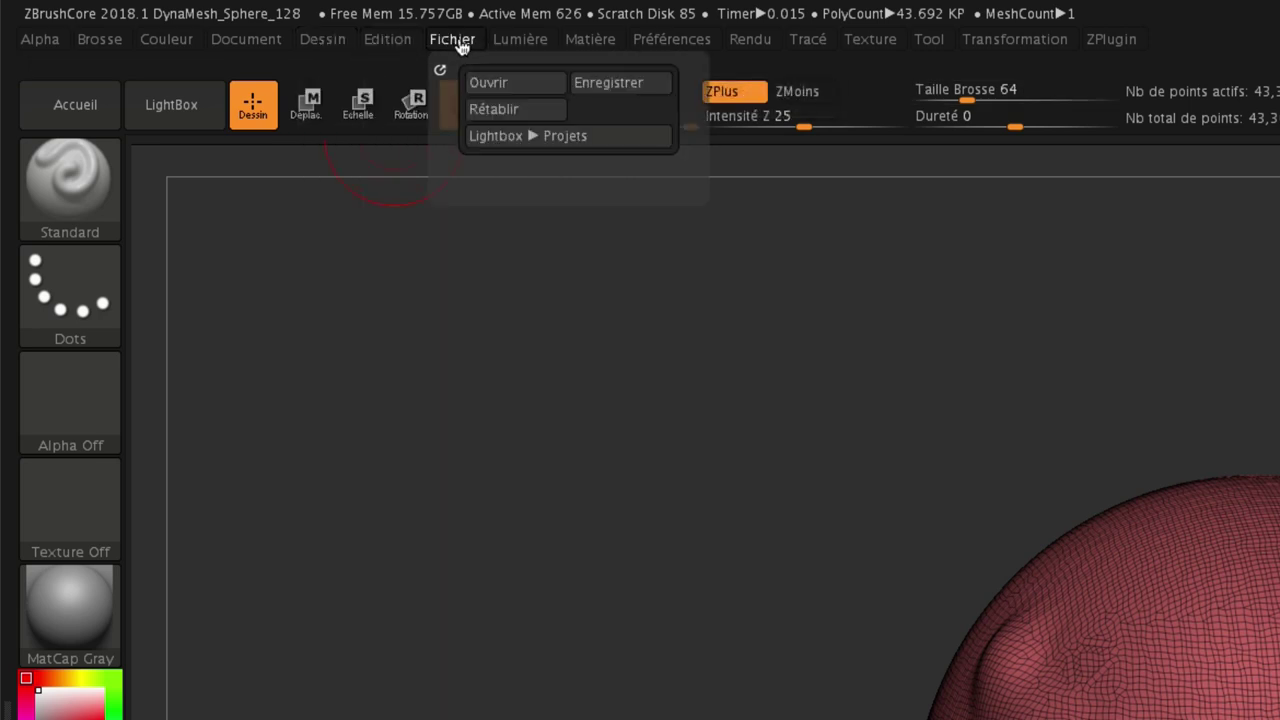
{"action": "left_click", "coordinate": [498, 44]}
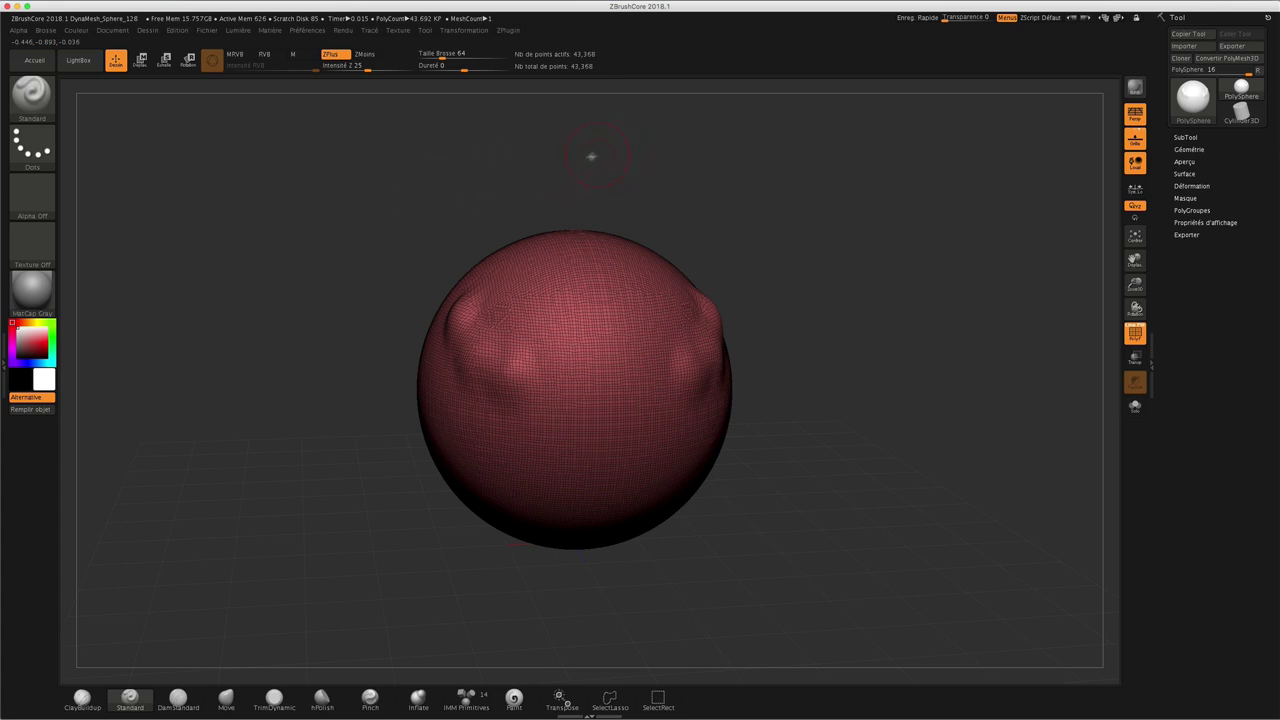
Apply the MatCap Skeleton material to the sphere with PolyF polygroup wireframe turned off.
{"action": "left_click_drag", "start_coordinate": [453, 194], "coordinate": [335, 245]}
{"action": "mouse_move", "coordinate": [459, 177]}
{"action": "left_mouse_down"}
{"action": "mouse_move", "coordinate": [491, 177]}
{"action": "mouse_move", "coordinate": [469, 180]}
{"action": "left_mouse_up"}
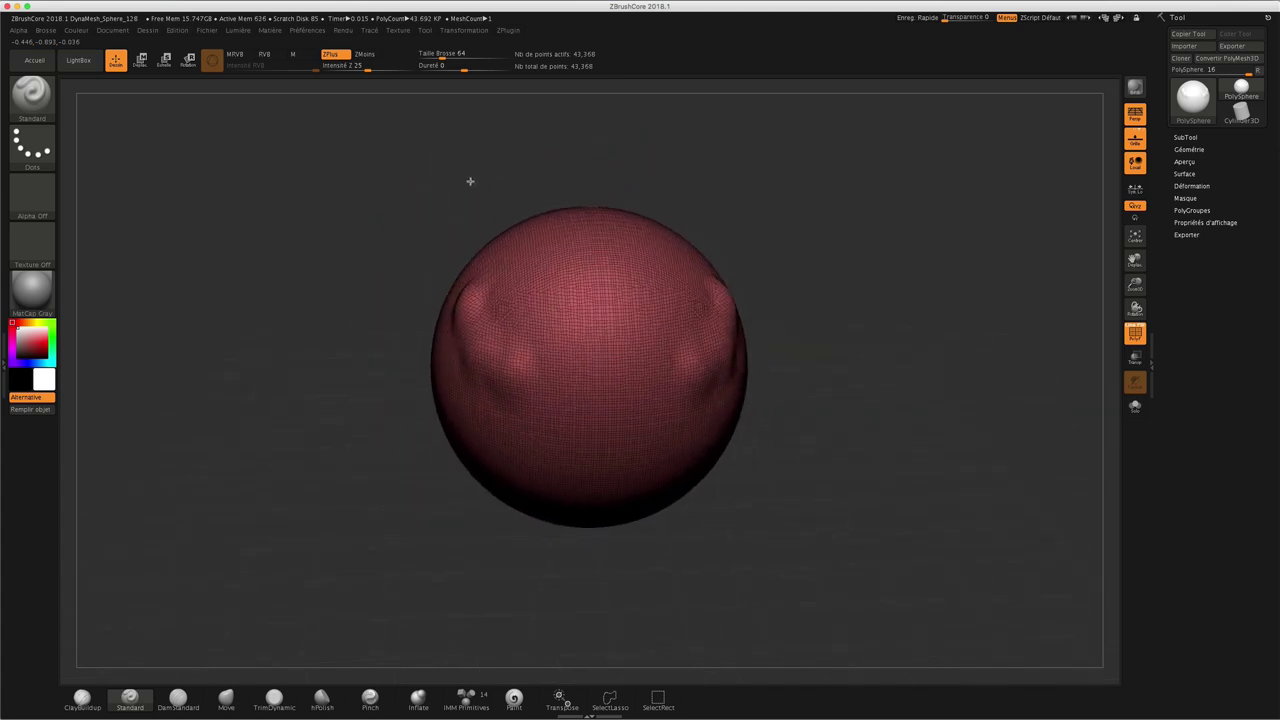
{"action": "left_click", "coordinate": [1139, 330]}
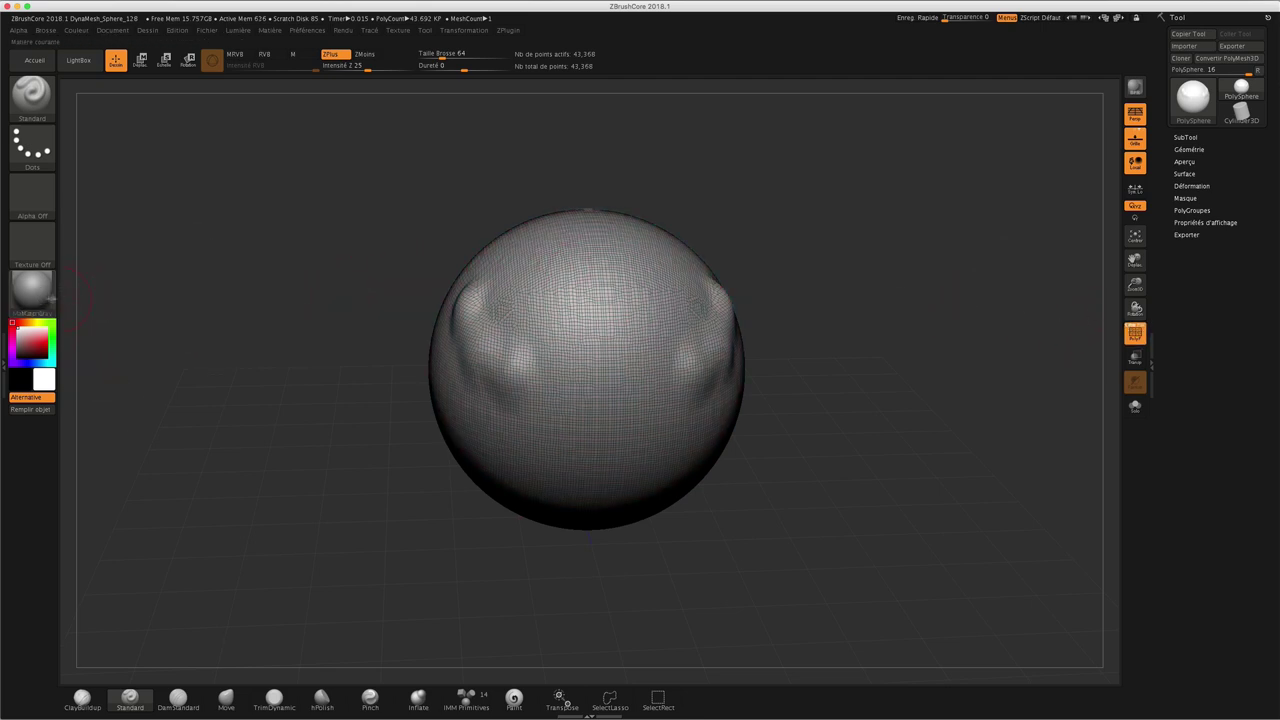
{"action": "left_click", "coordinate": [32, 290]}
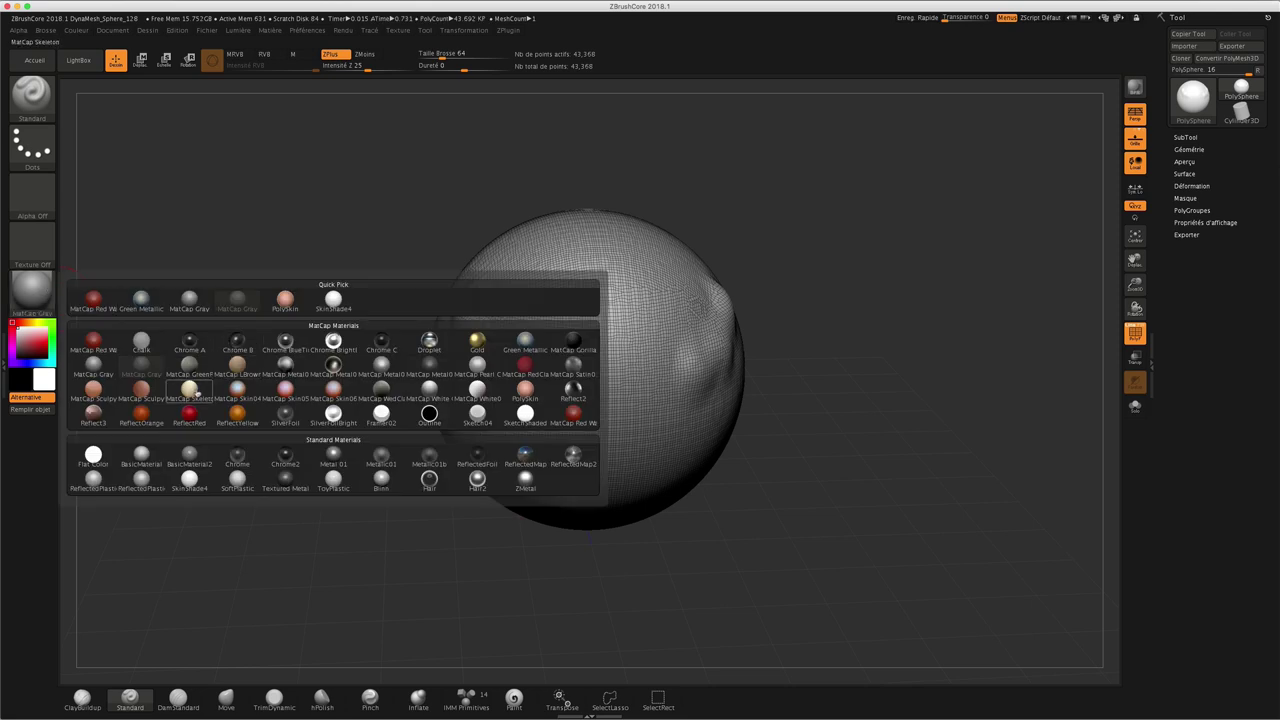
{"action": "left_click", "coordinate": [190, 388]}
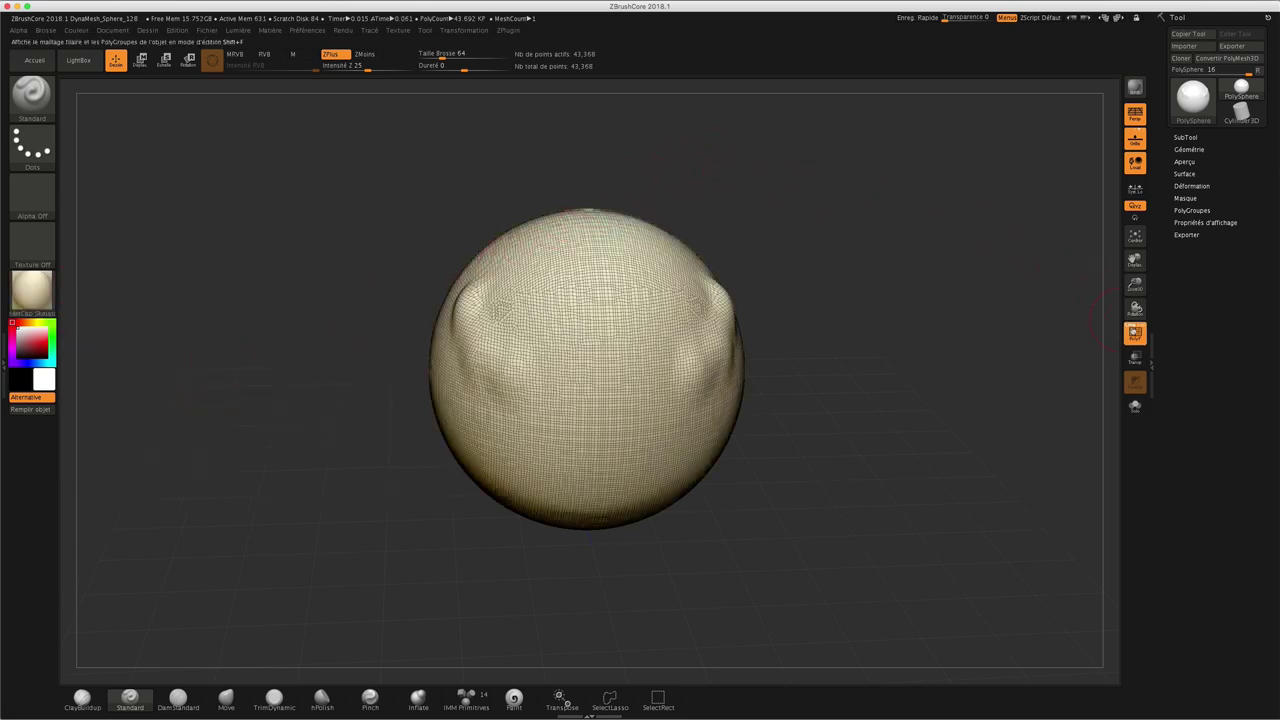
{"action": "left_click", "coordinate": [1135, 332]}
{"action": "mouse_move", "coordinate": [830, 263]}
{"action": "left_mouse_down"}
{"action": "mouse_move", "coordinate": [786, 251]}
{"action": "mouse_move", "coordinate": [806, 243]}
{"action": "mouse_move", "coordinate": [831, 260]}
{"action": "mouse_move", "coordinate": [827, 280]}
{"action": "mouse_move", "coordinate": [817, 263]}
{"action": "left_mouse_up"}
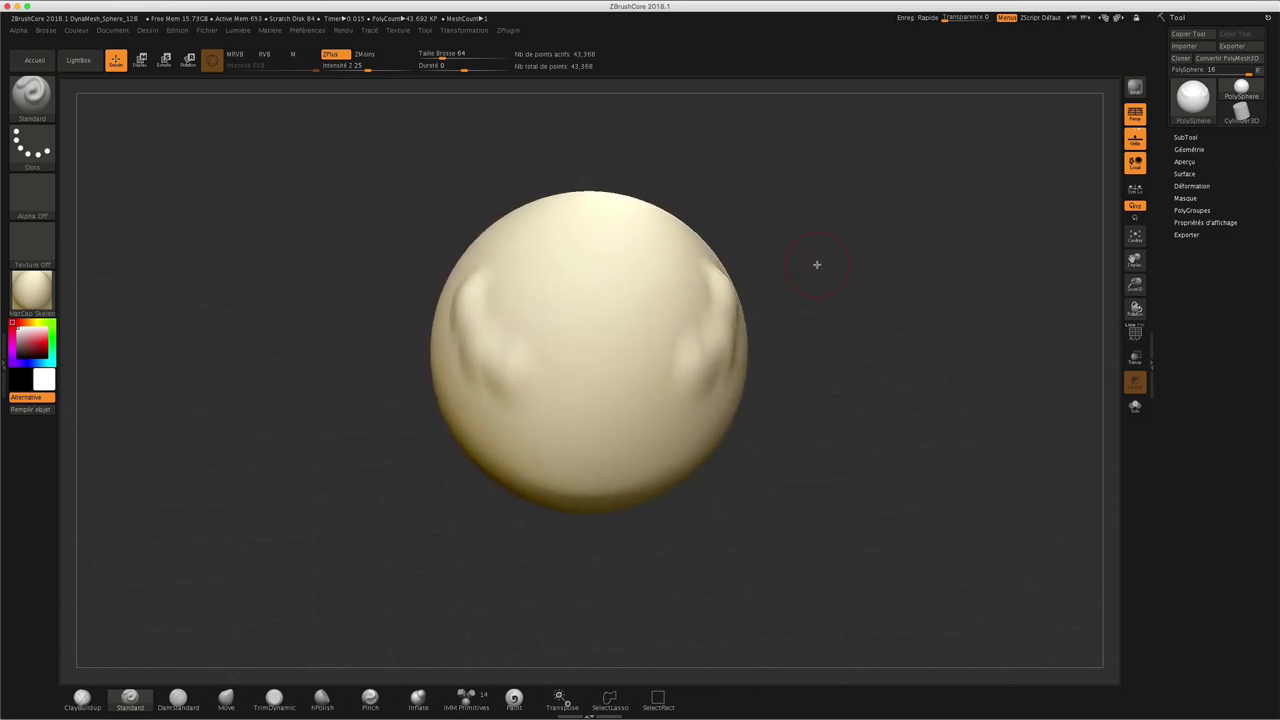
{"action": "left_click", "coordinate": [271, 31]}
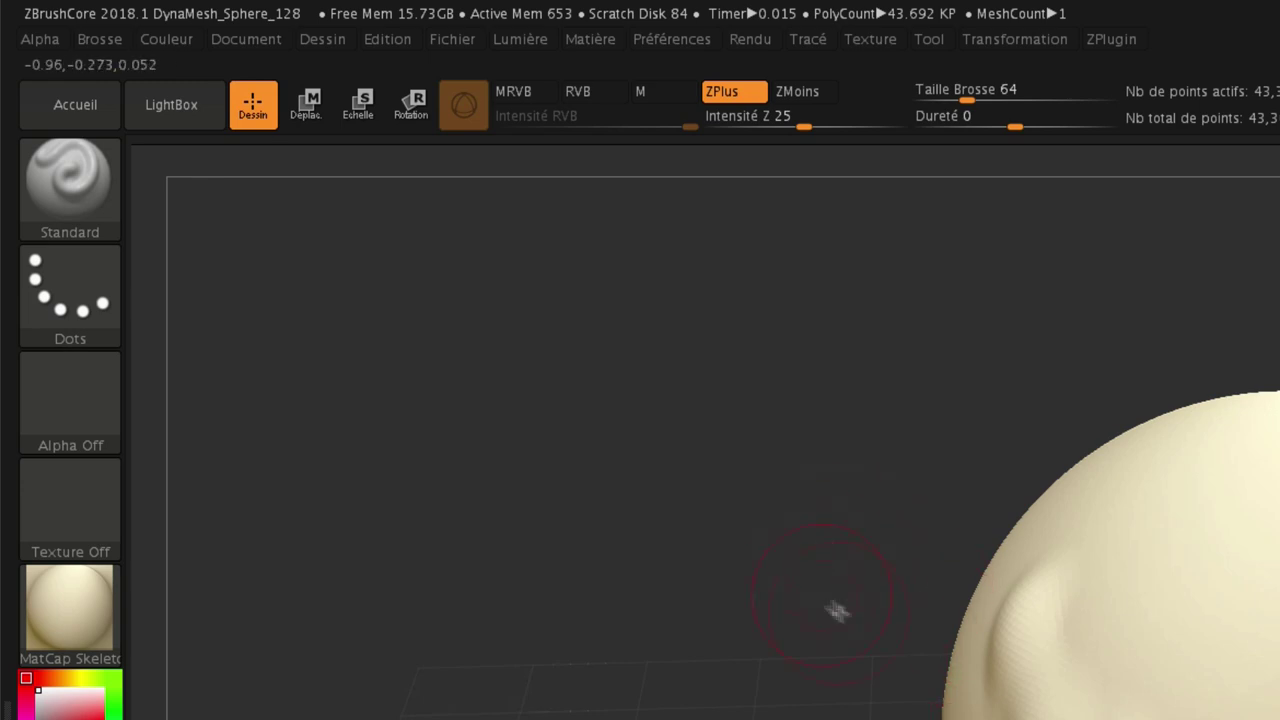
{"action": "left_click", "coordinate": [810, 40]}
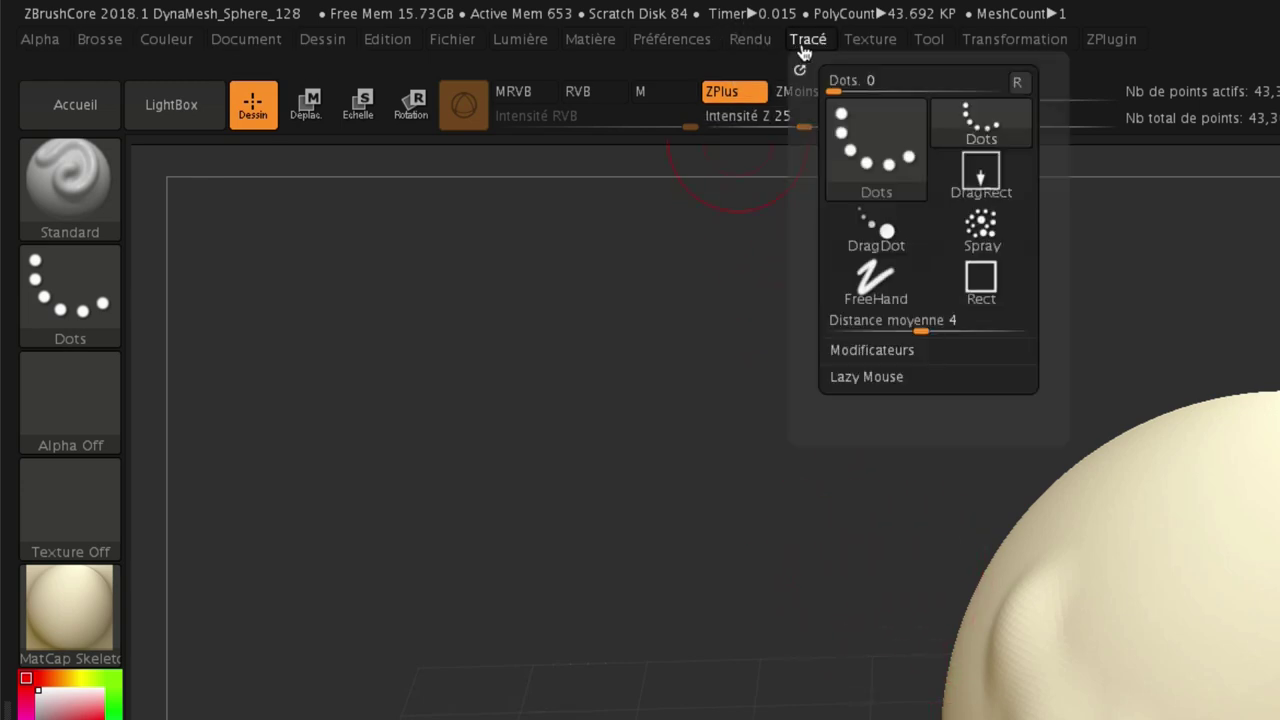
{"action": "left_click", "coordinate": [860, 40]}
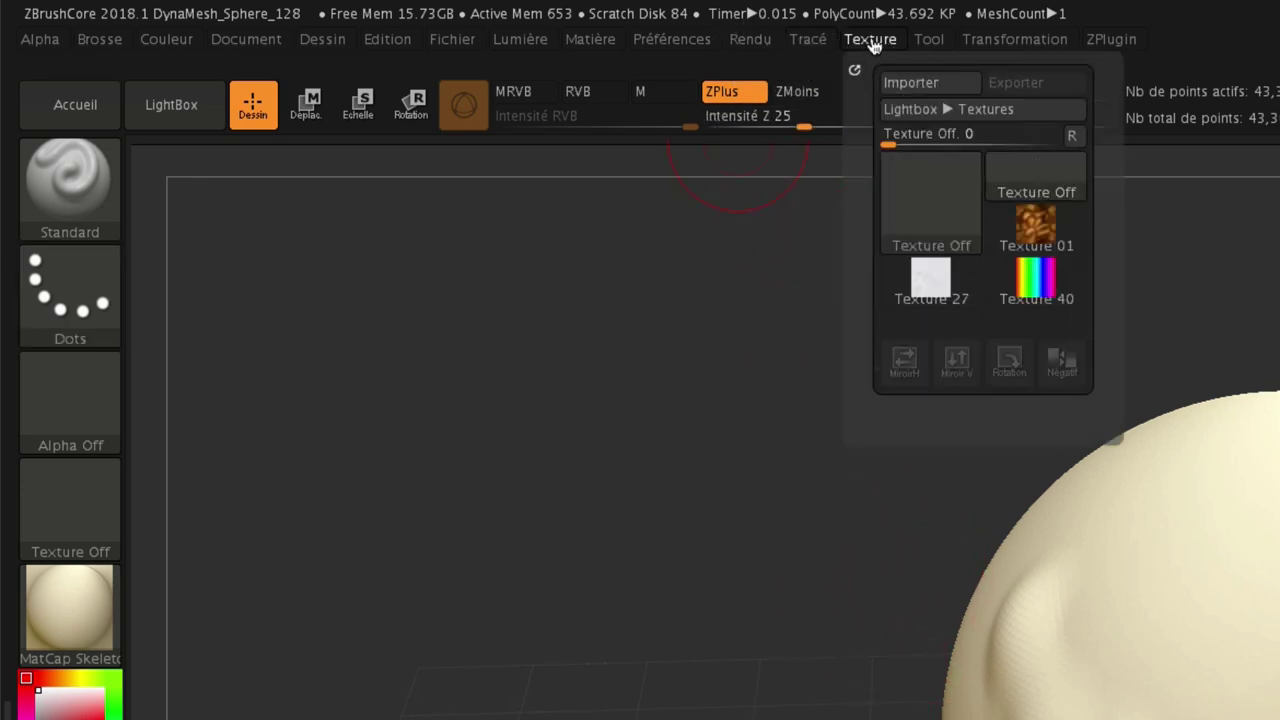
{"action": "left_click", "coordinate": [928, 40]}
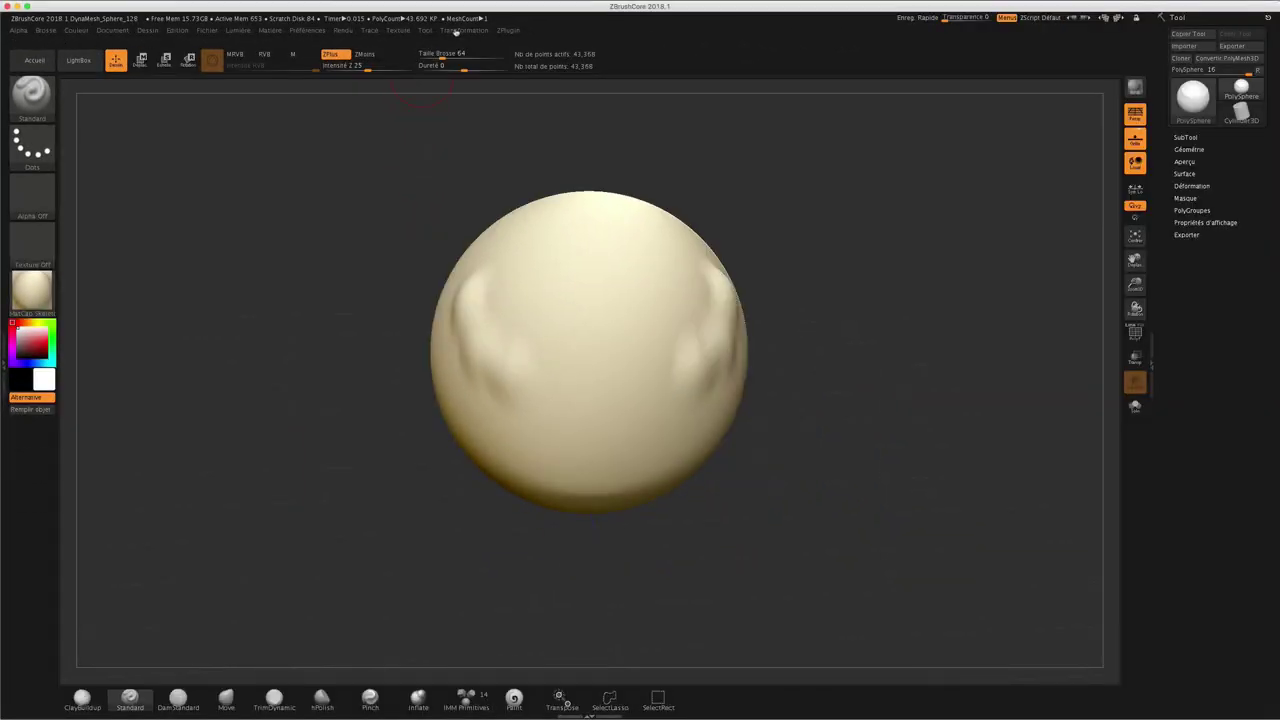
{"action": "left_click", "coordinate": [464, 30]}
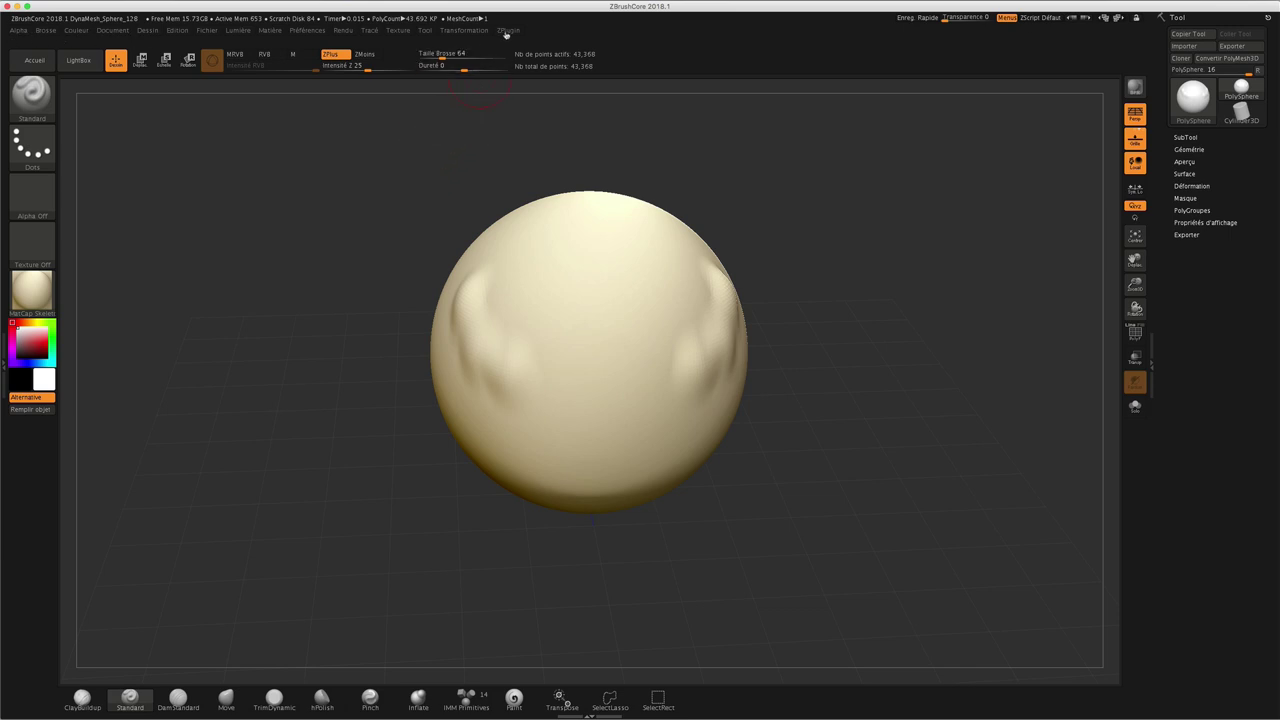
Sculpt more bumps across the upper middle with ZPlugin Transparence toggled, then open LightBox.
{"action": "left_click", "coordinate": [507, 30]}
{"action": "left_click", "coordinate": [950, 19]}
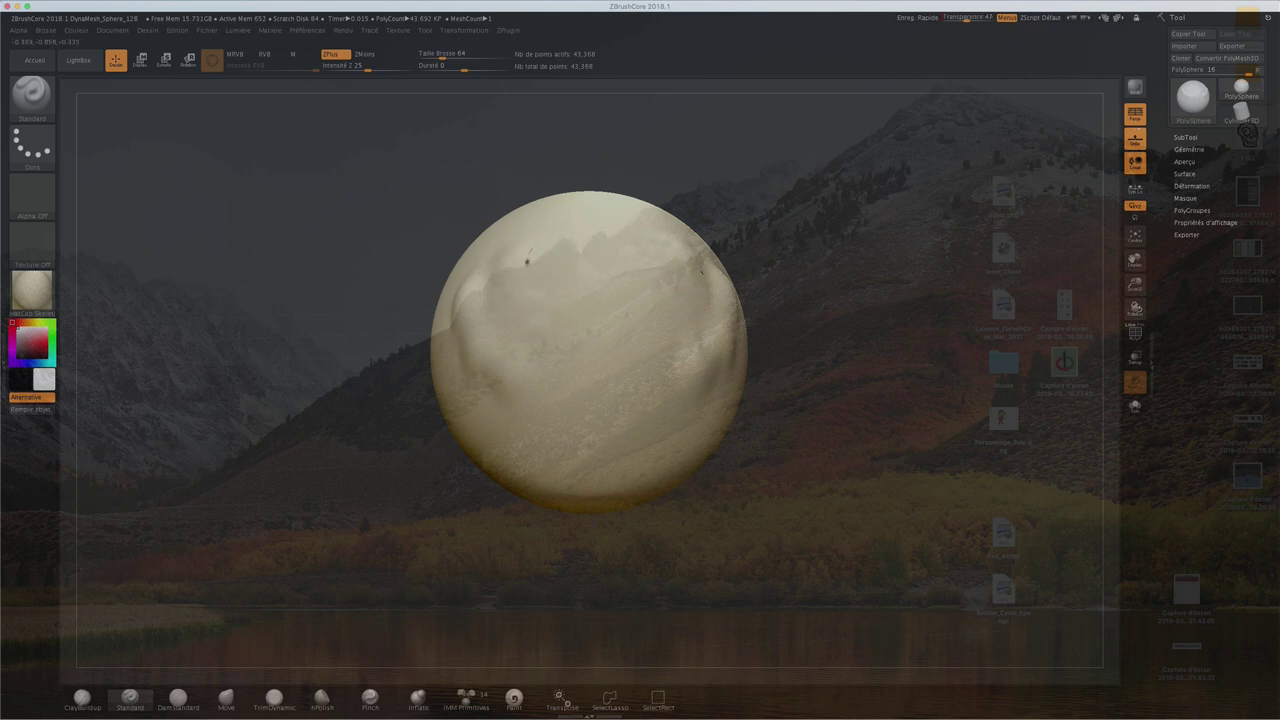
{"action": "left_click_drag", "start_coordinate": [557, 343], "coordinate": [635, 241]}
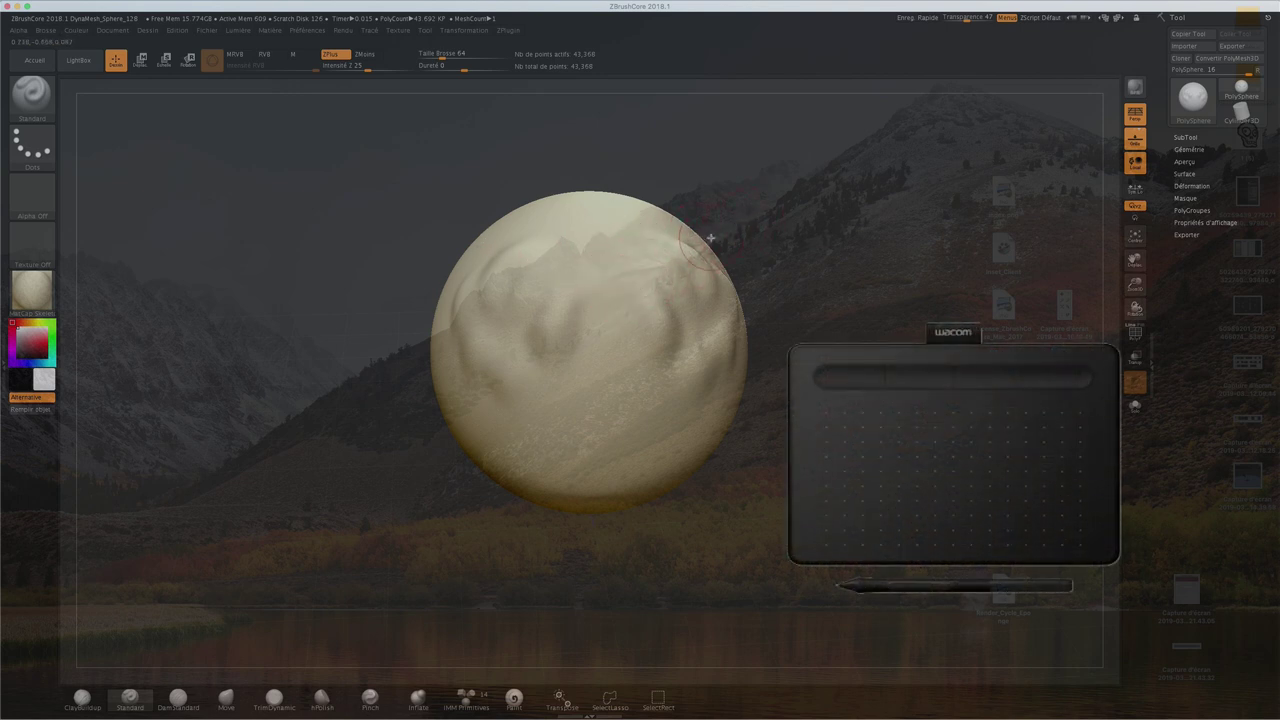
{"action": "left_click", "coordinate": [970, 17]}
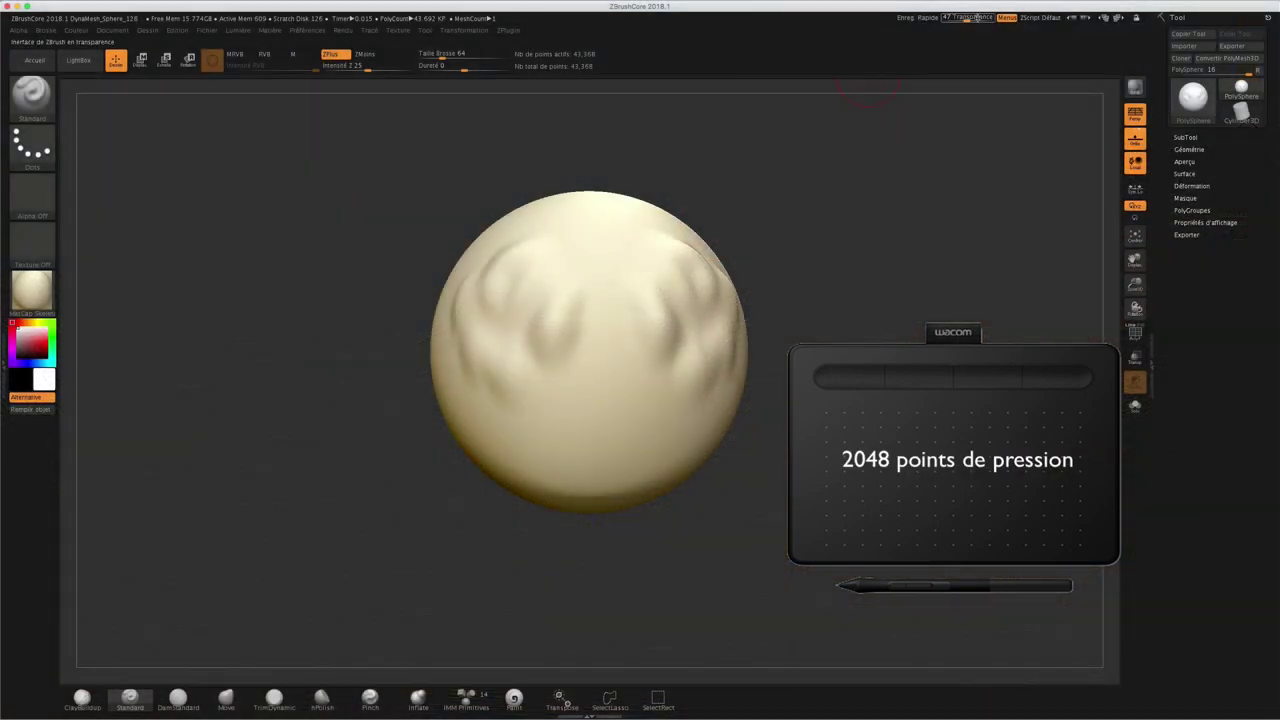
{"action": "left_click", "coordinate": [965, 18]}
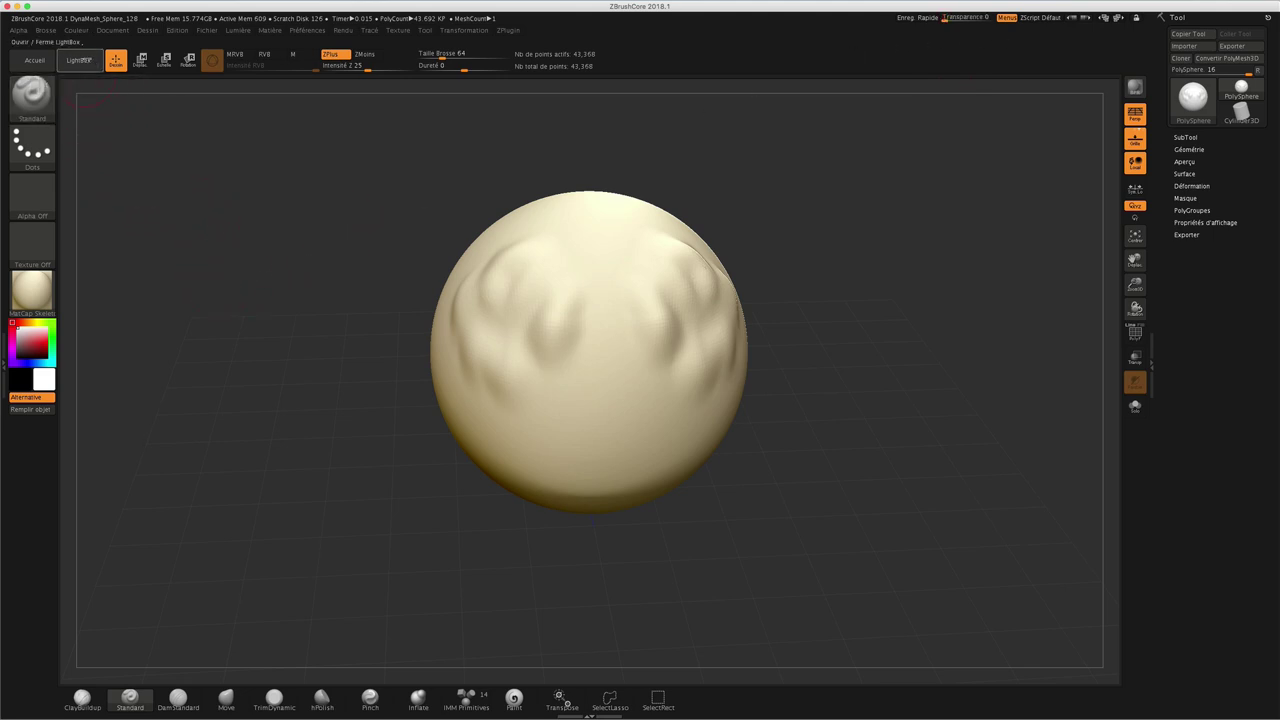
{"action": "left_click", "coordinate": [85, 63]}
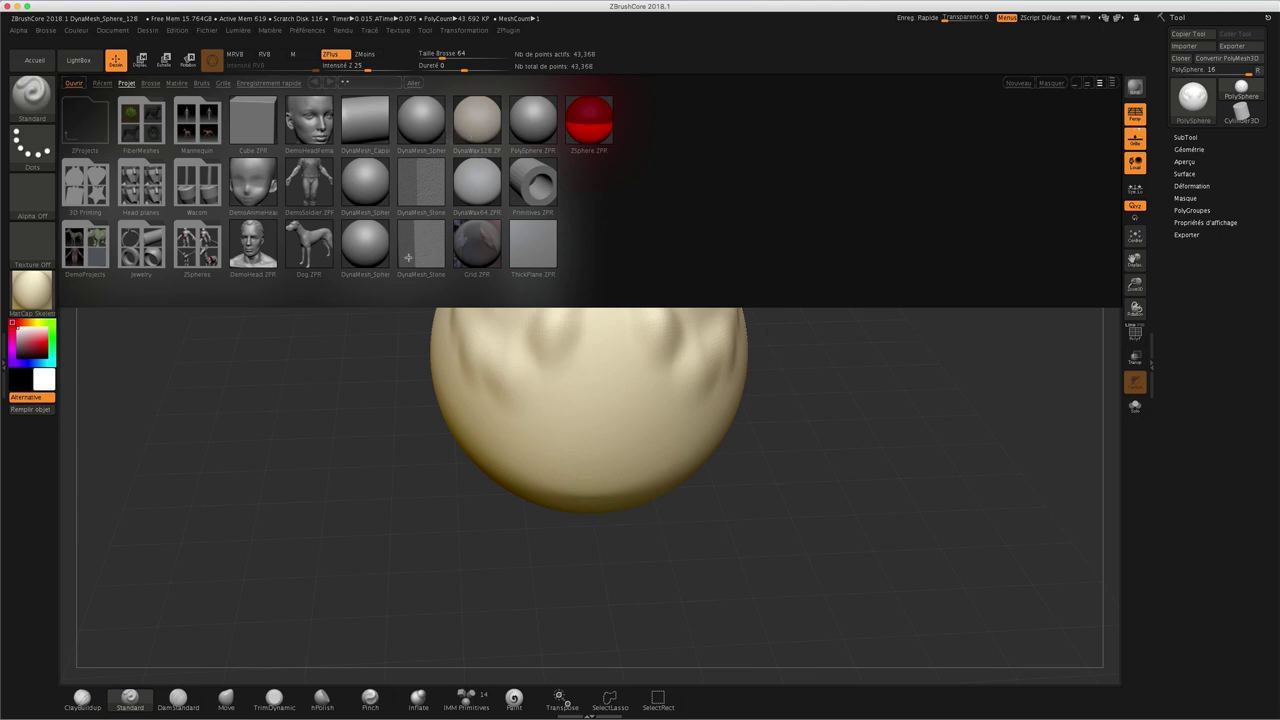
Close the LightBox browser so the bumpy cream sphere is alone on the canvas.
{"action": "left_click", "coordinate": [79, 61]}
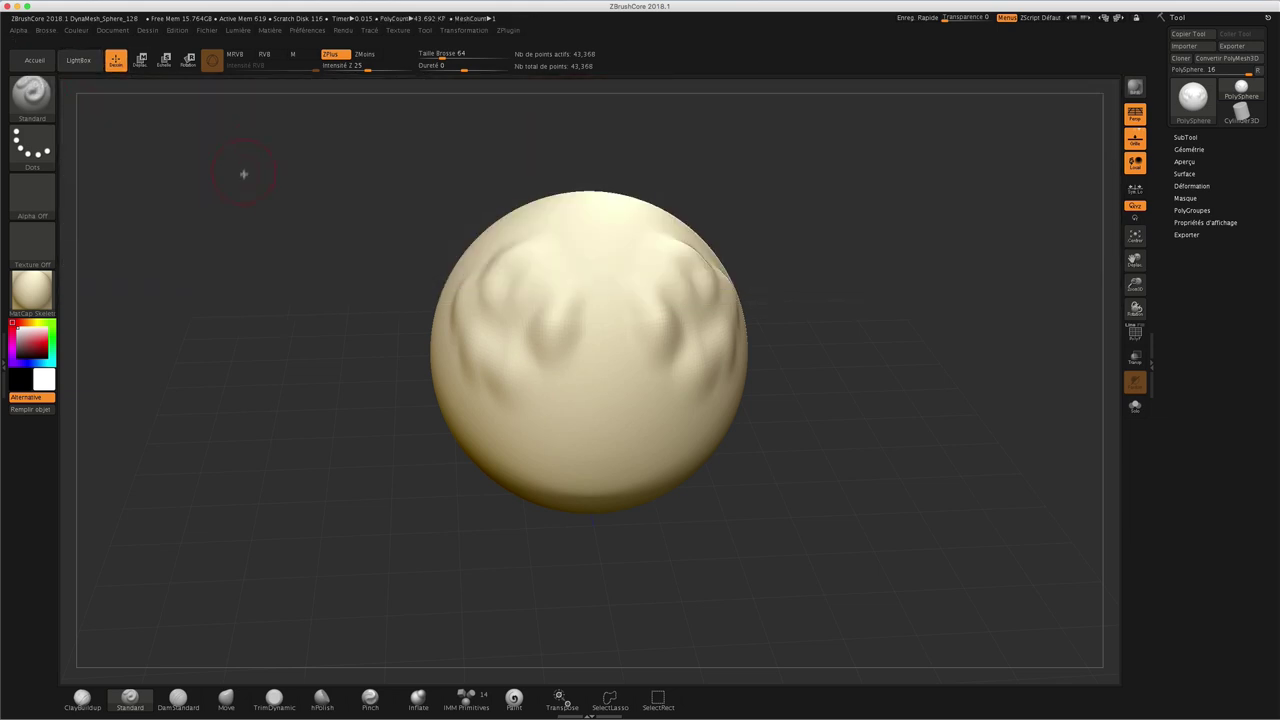
Look through the Brush and Stroke pickers, then open the Alpha stamp grid.
{"action": "left_click", "coordinate": [32, 96]}
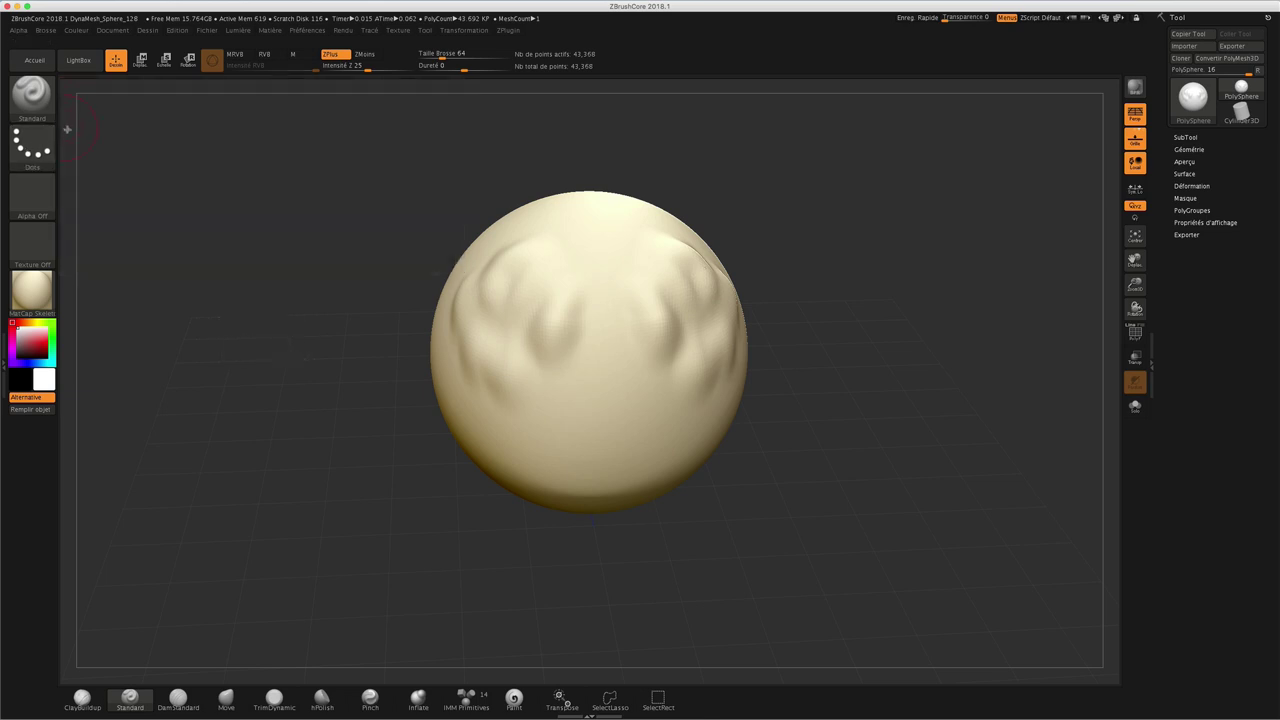
{"action": "left_click", "coordinate": [33, 149]}
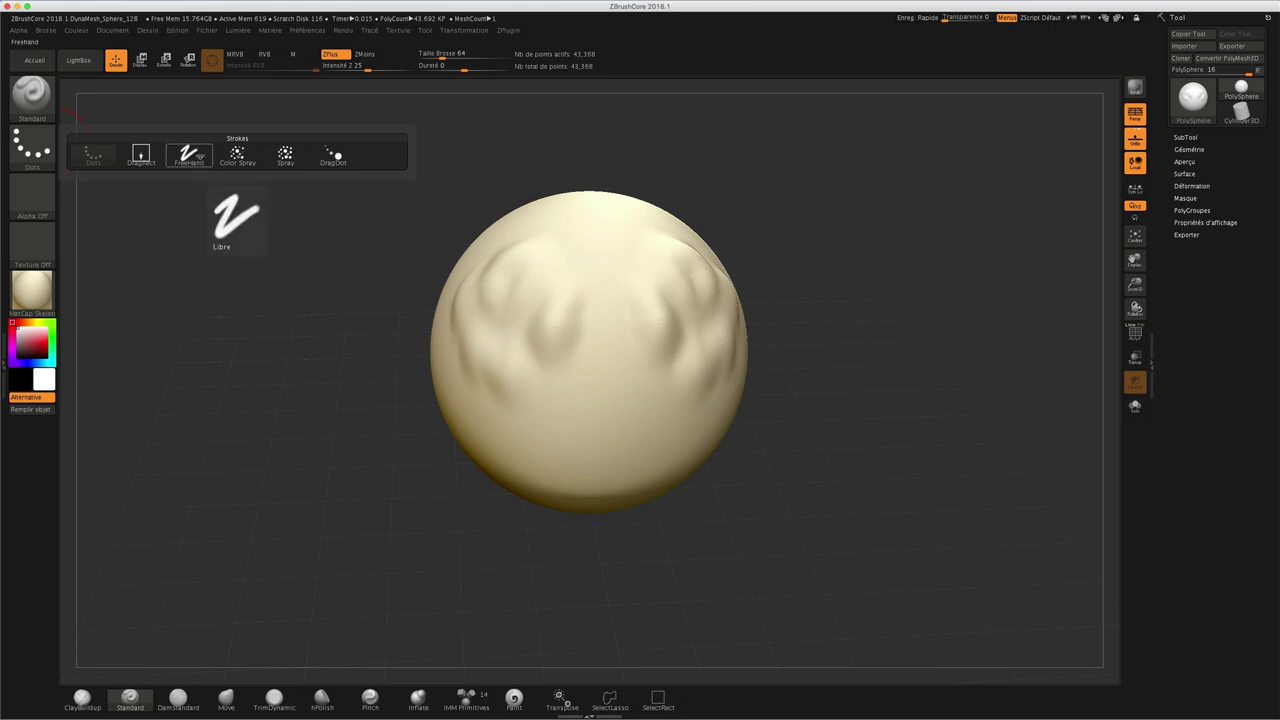
{"action": "left_click", "coordinate": [35, 197]}
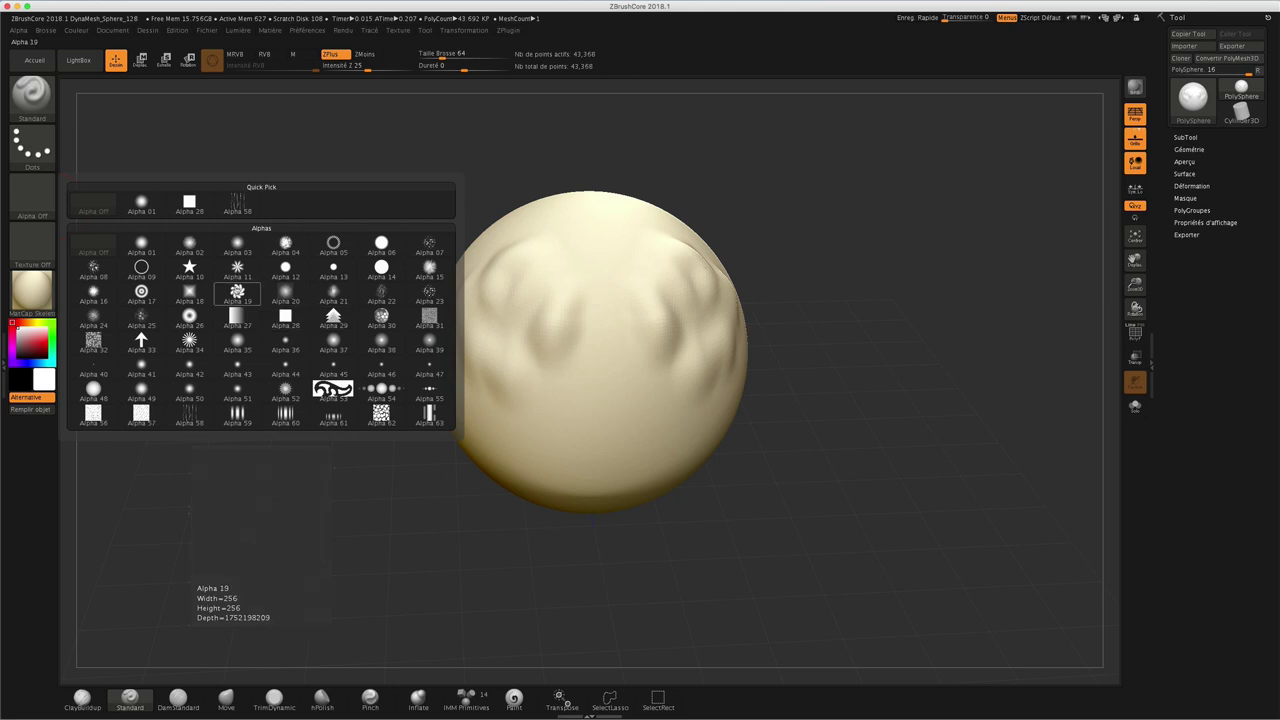
Select swirl Alpha 19 and stamp it onto the sphere's upper-left eye area.
{"action": "left_click", "coordinate": [237, 292]}
{"action": "left_click", "coordinate": [500, 320]}
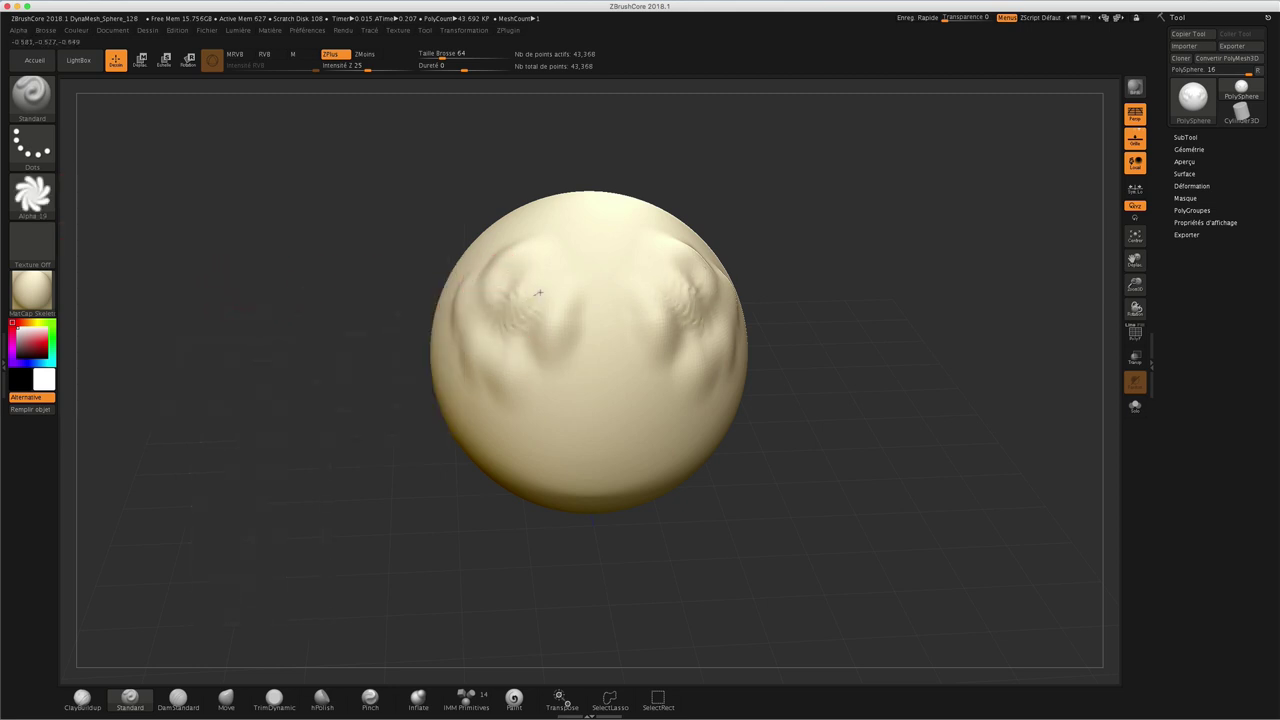
{"action": "left_click_drag", "start_coordinate": [538, 292], "coordinate": [514, 300]}
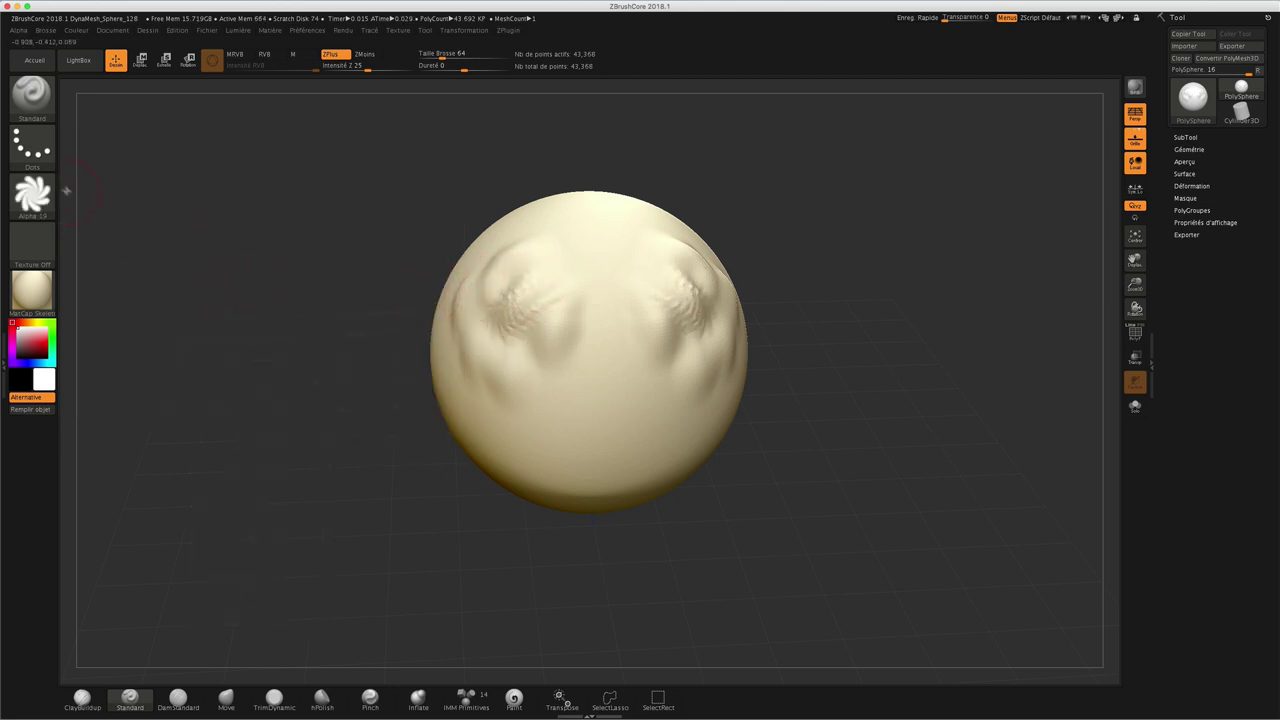
Switch the stroke to DragRect and stamp a wavy mark across the sphere's middle.
{"action": "left_click", "coordinate": [32, 145]}
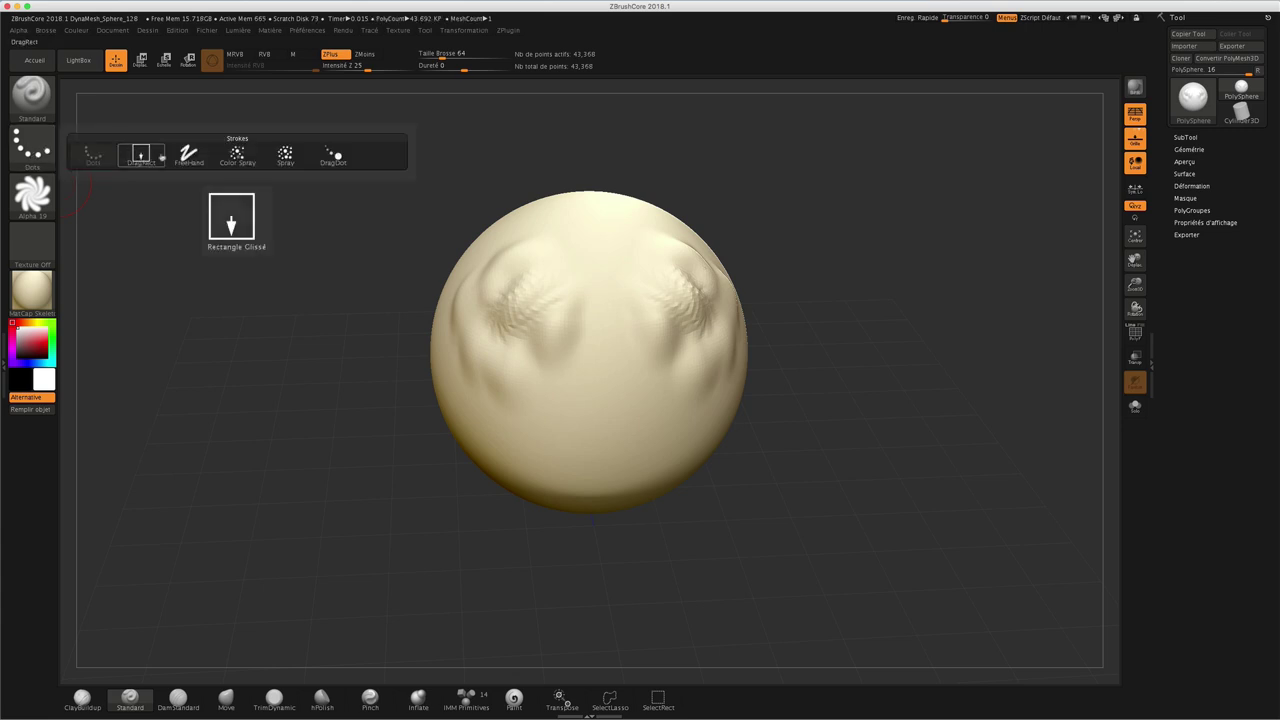
{"action": "left_click", "coordinate": [141, 156]}
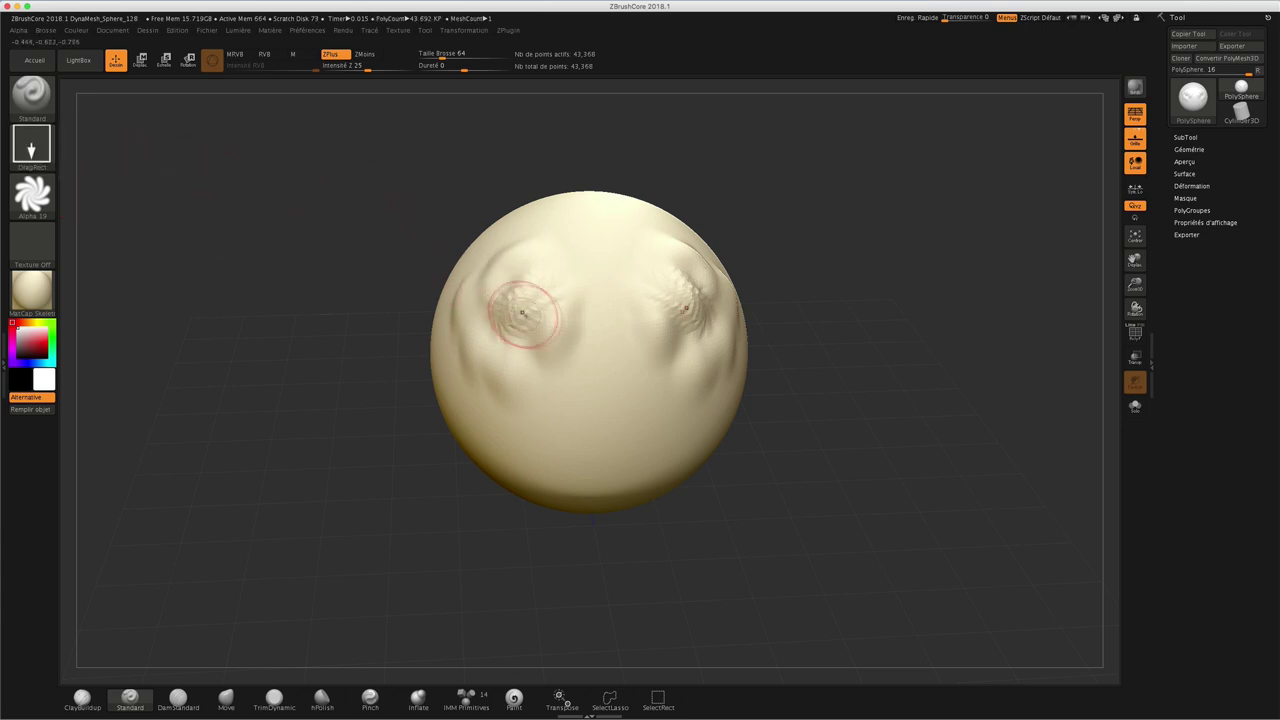
{"action": "left_click_drag", "start_coordinate": [520, 306], "coordinate": [607, 271]}
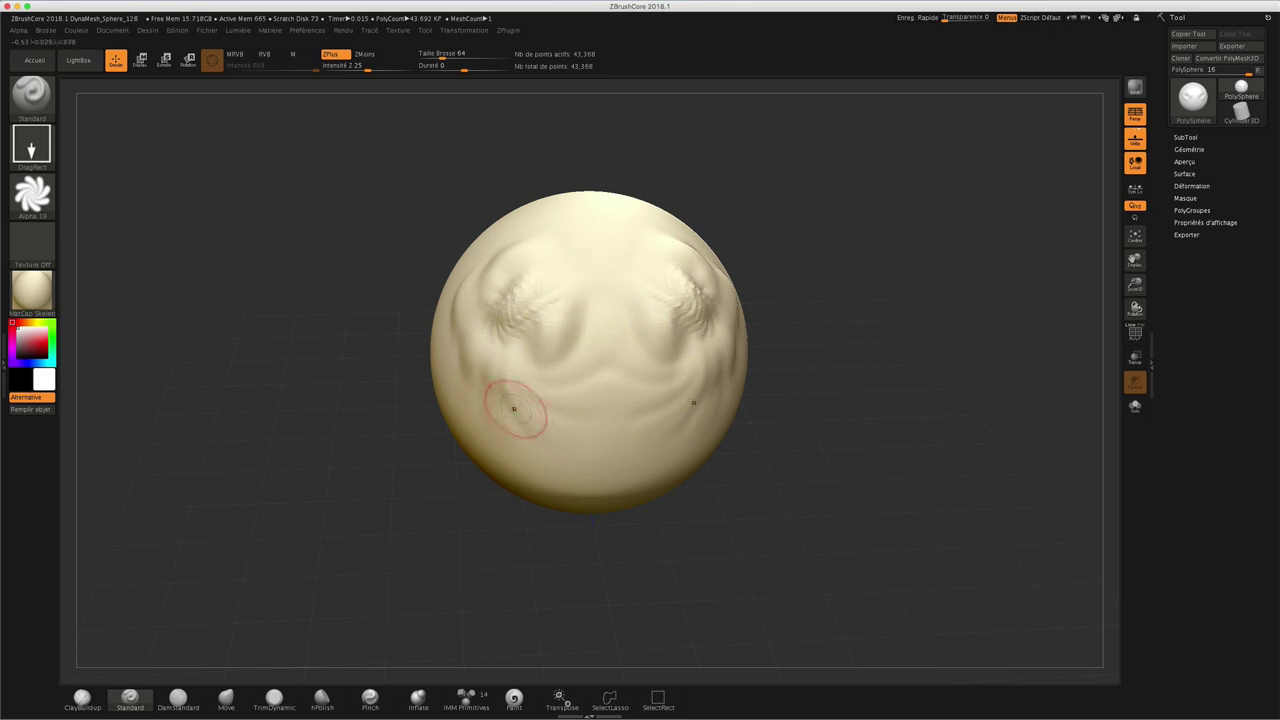
{"action": "left_click_drag", "start_coordinate": [557, 286], "coordinate": [589, 254]}
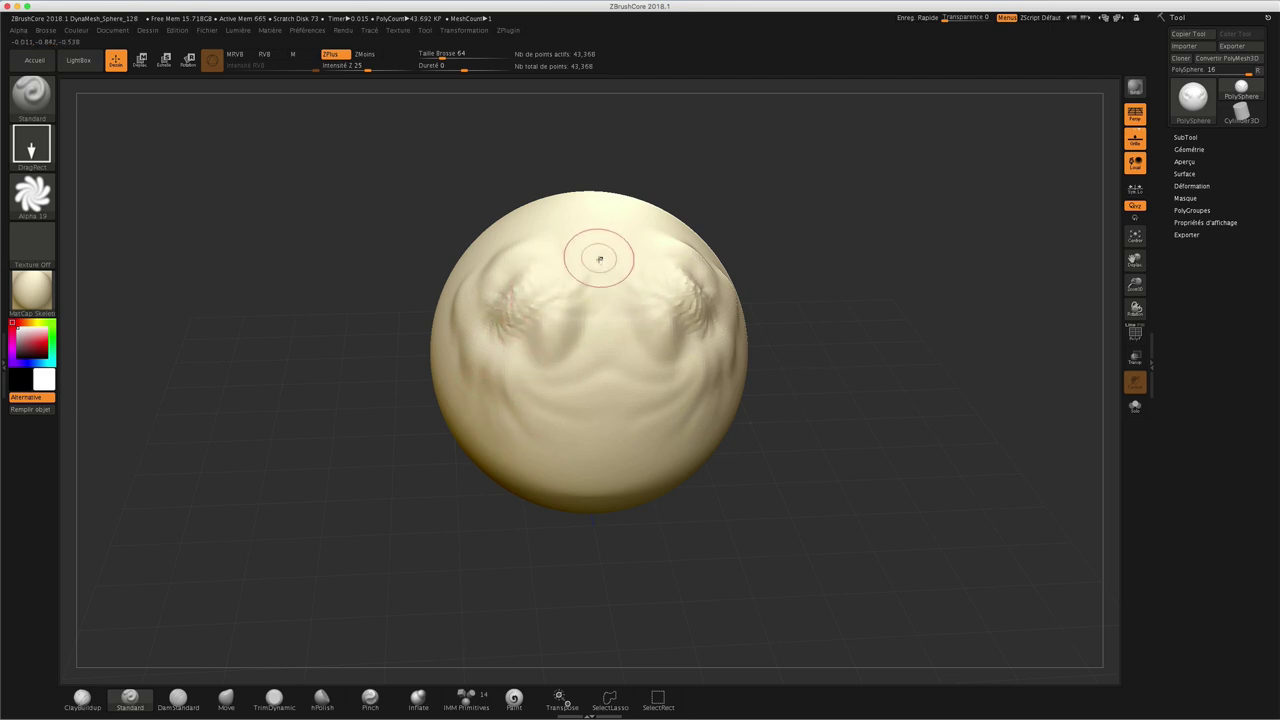
{"action": "left_click", "coordinate": [36, 248]}
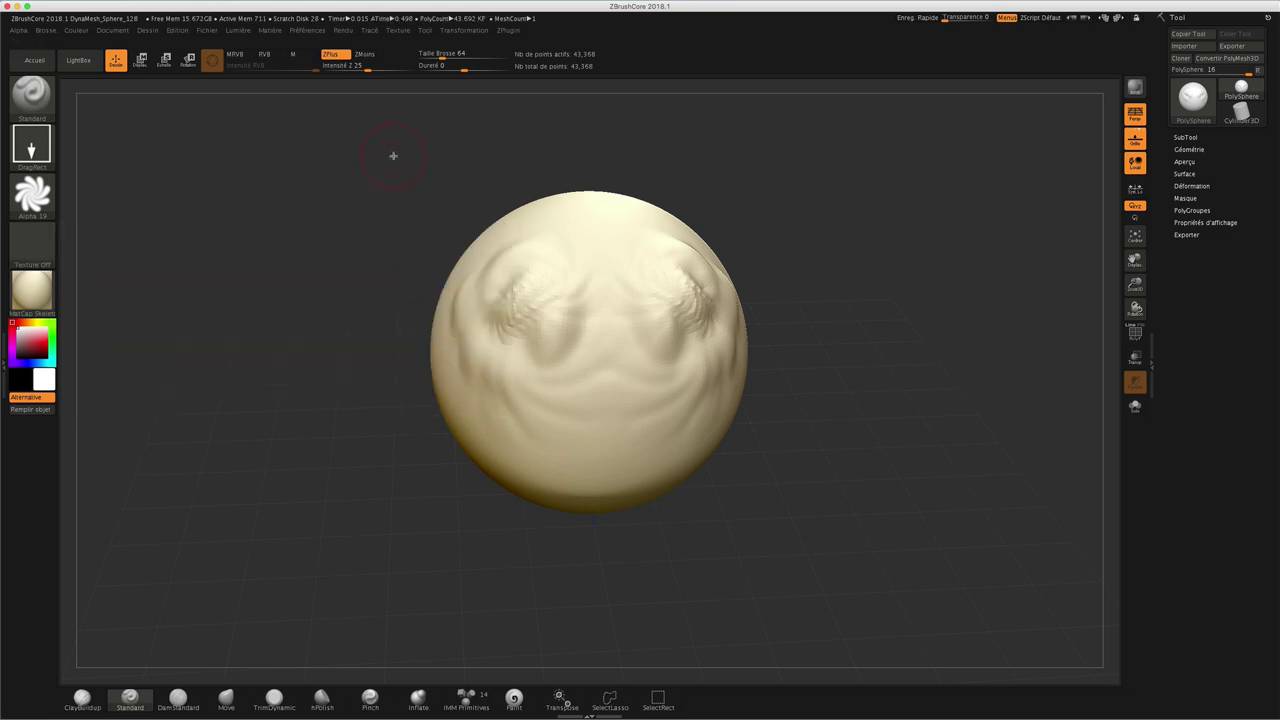
{"action": "left_click", "coordinate": [33, 292]}
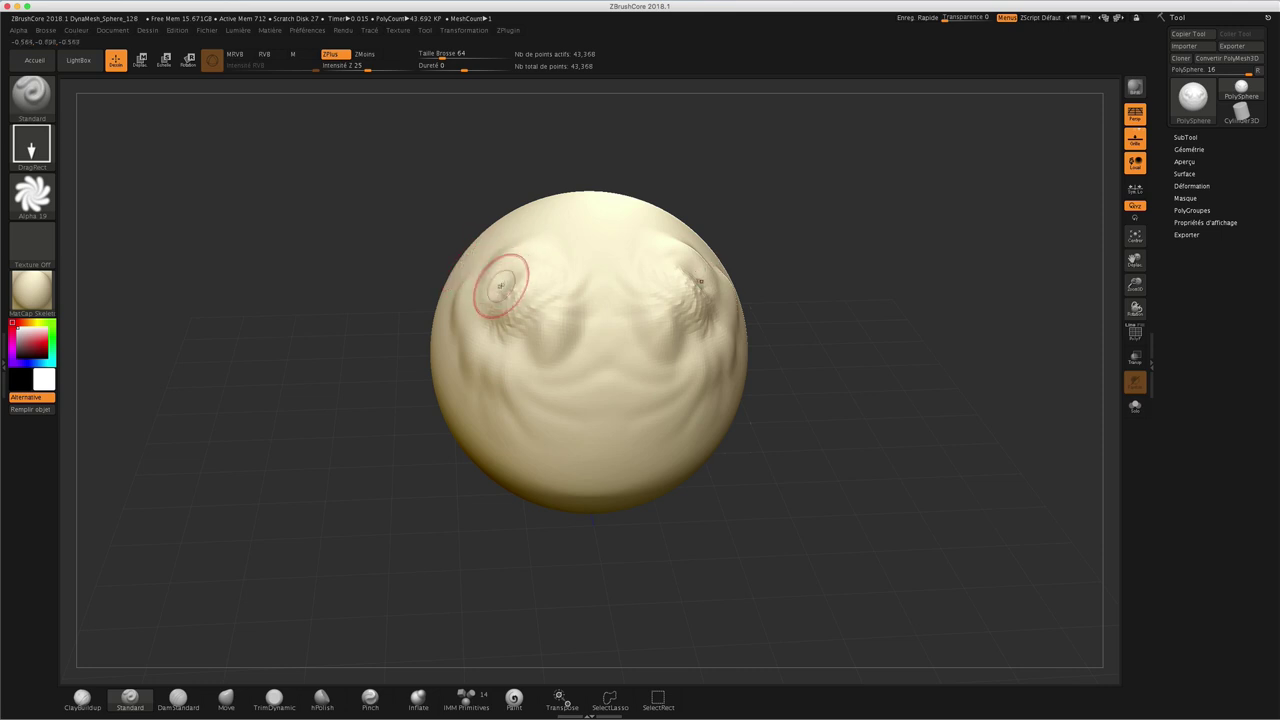
Give the sphere the chrome SilverFoilBright material and add a stamp on the left eye.
{"action": "left_click", "coordinate": [37, 297]}
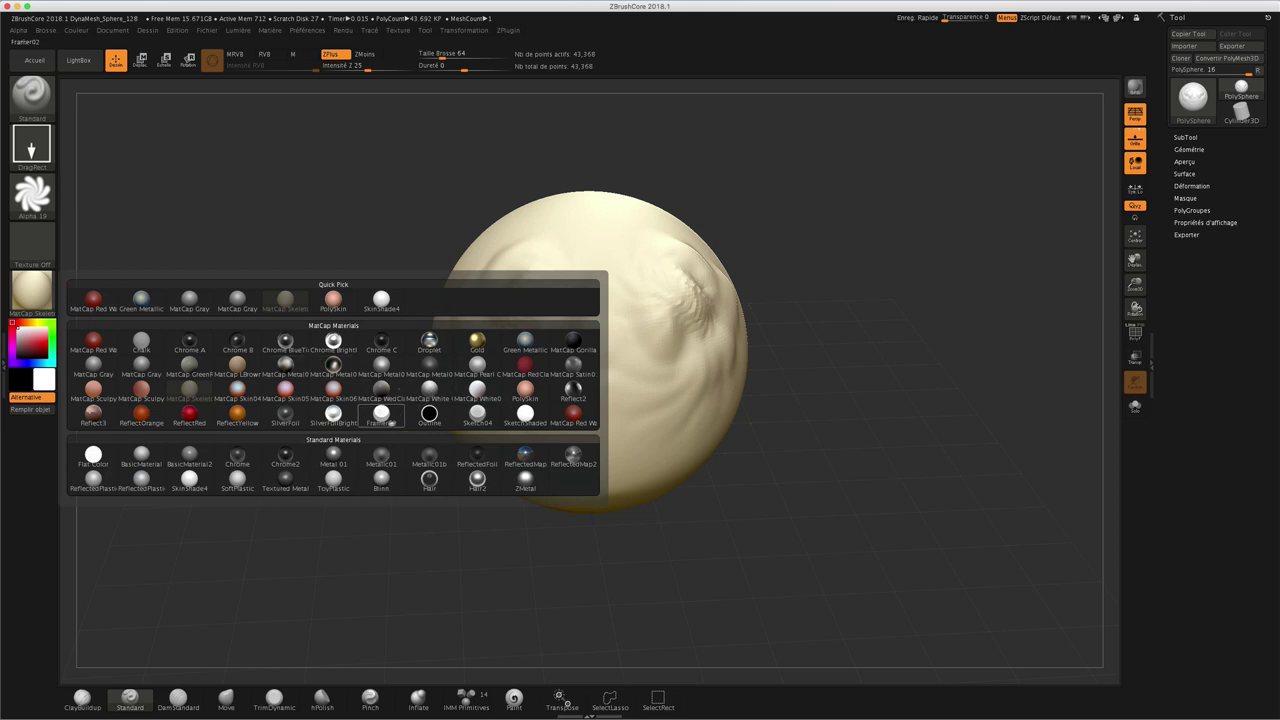
{"action": "left_click", "coordinate": [334, 416]}
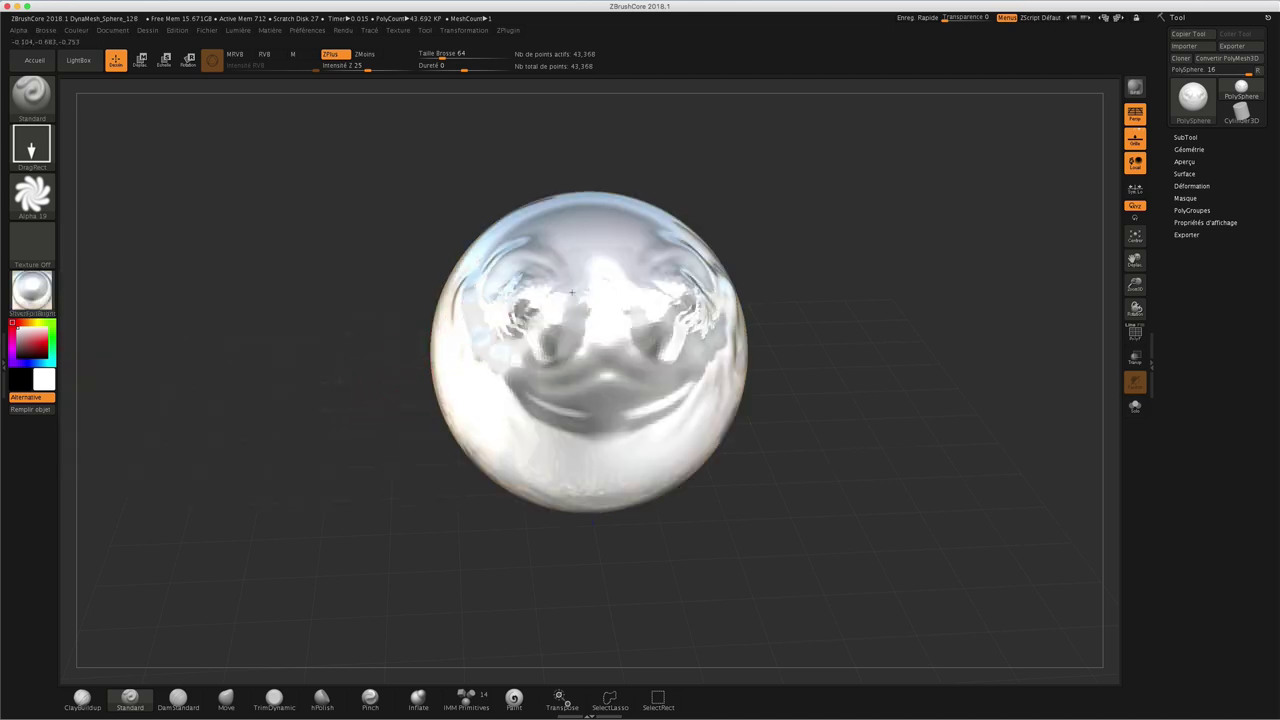
{"action": "left_click_drag", "start_coordinate": [527, 311], "coordinate": [520, 340]}
{"action": "left_click_drag", "start_coordinate": [391, 267], "coordinate": [369, 266]}
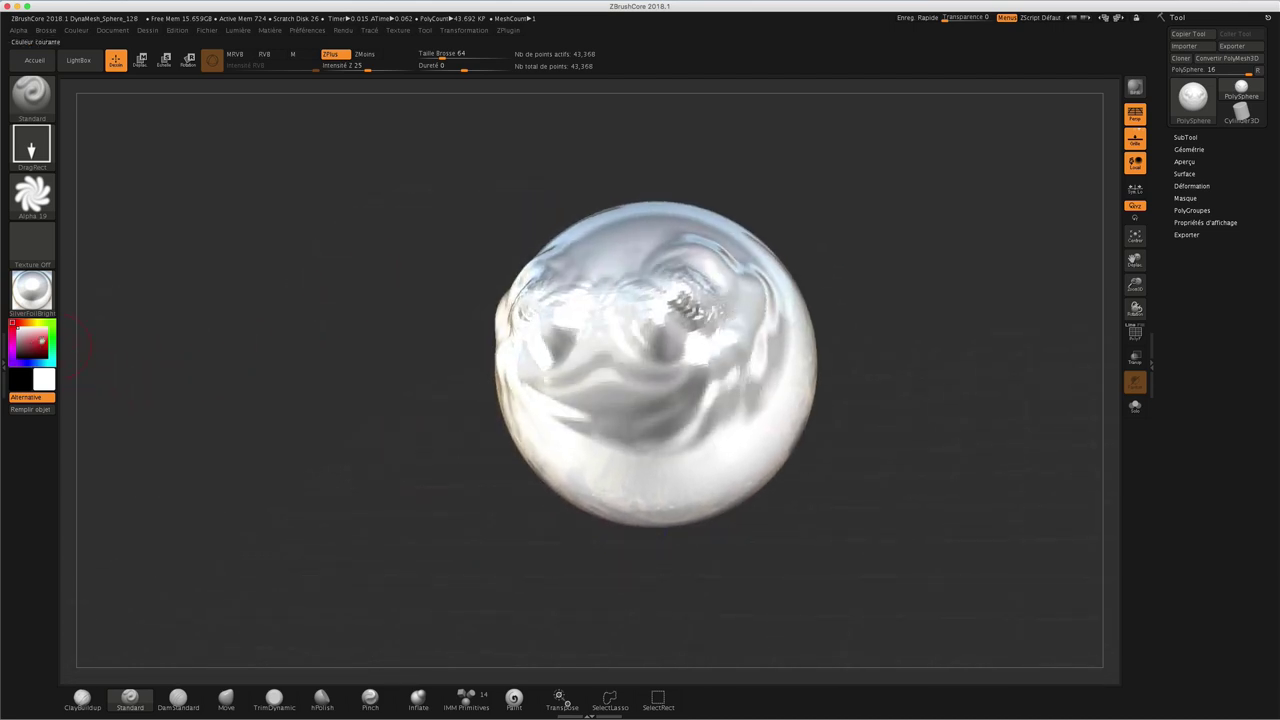
{"action": "left_click_drag", "start_coordinate": [397, 272], "coordinate": [398, 272]}
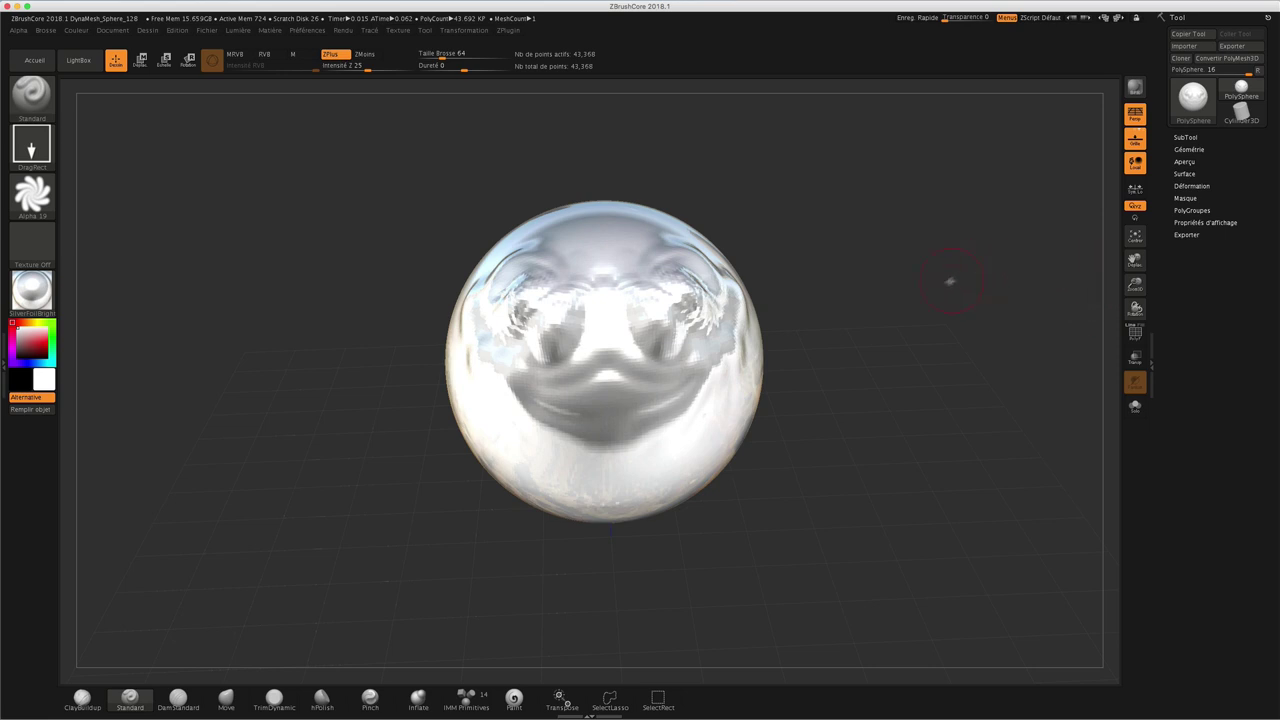
{"action": "mouse_move", "coordinate": [908, 314]}
{"action": "left_mouse_down"}
{"action": "mouse_move", "coordinate": [942, 328]}
{"action": "mouse_move", "coordinate": [879, 336]}
{"action": "left_mouse_up"}
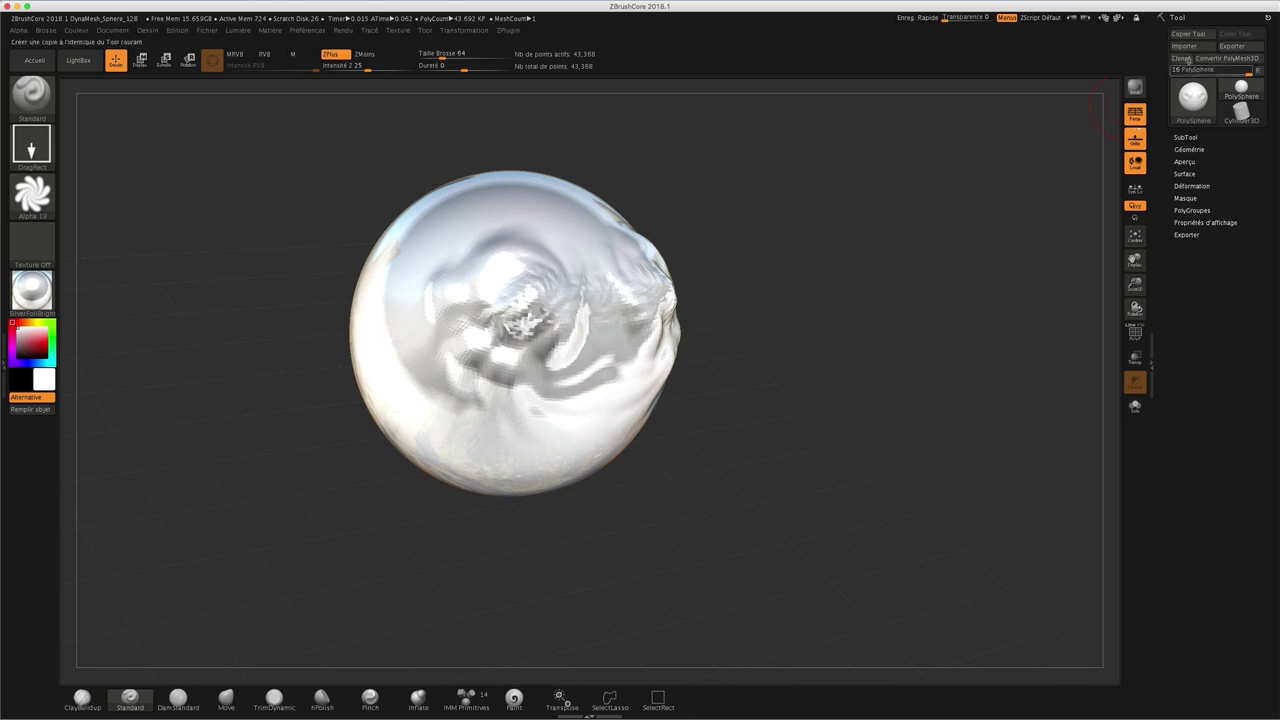
{"action": "left_click", "coordinate": [1184, 137]}
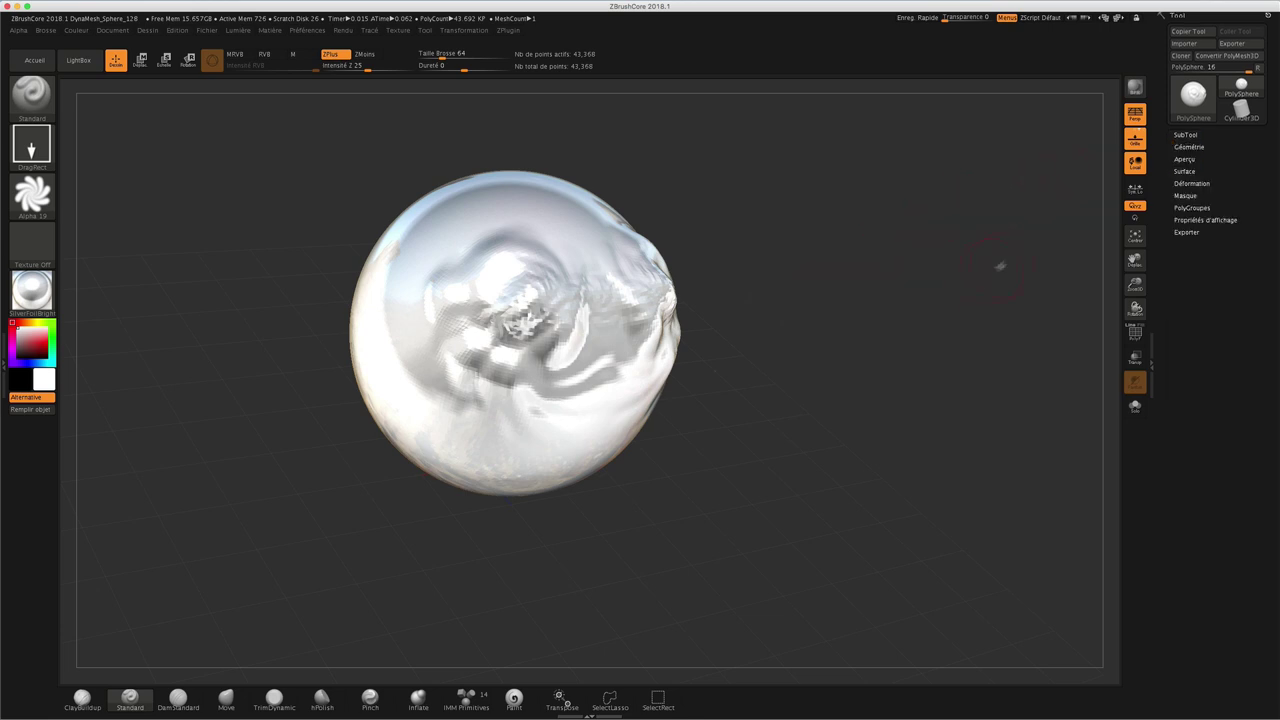
{"action": "mouse_move", "coordinate": [944, 260]}
{"action": "left_mouse_down"}
{"action": "mouse_move", "coordinate": [919, 280]}
{"action": "mouse_move", "coordinate": [1043, 163]}
{"action": "left_mouse_up"}
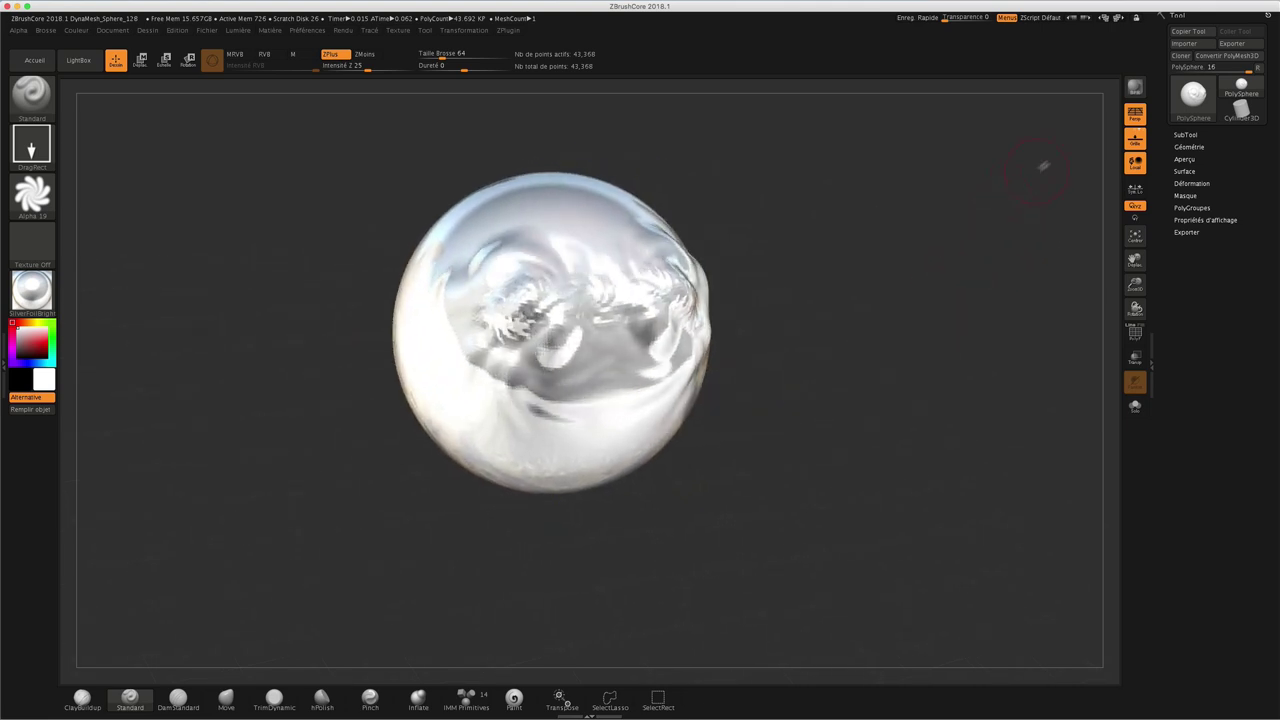
{"action": "left_click", "coordinate": [1135, 115]}
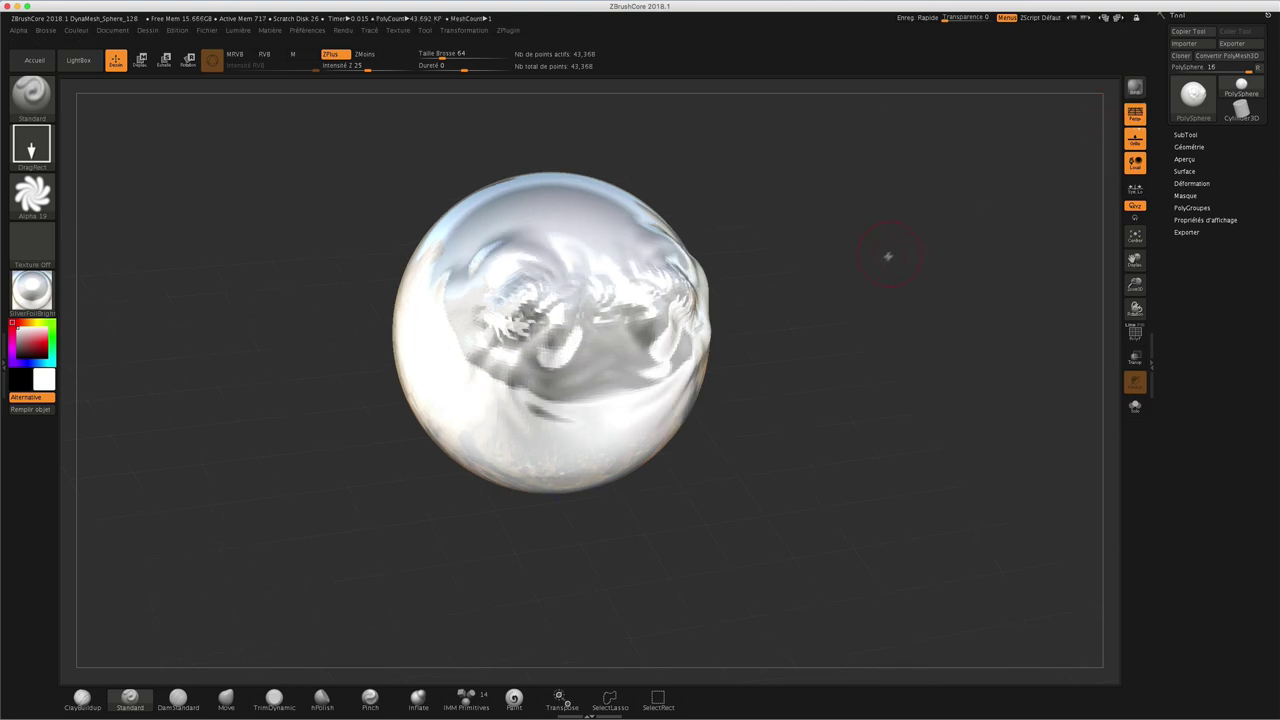
{"action": "left_click_drag", "start_coordinate": [886, 257], "coordinate": [870, 286]}
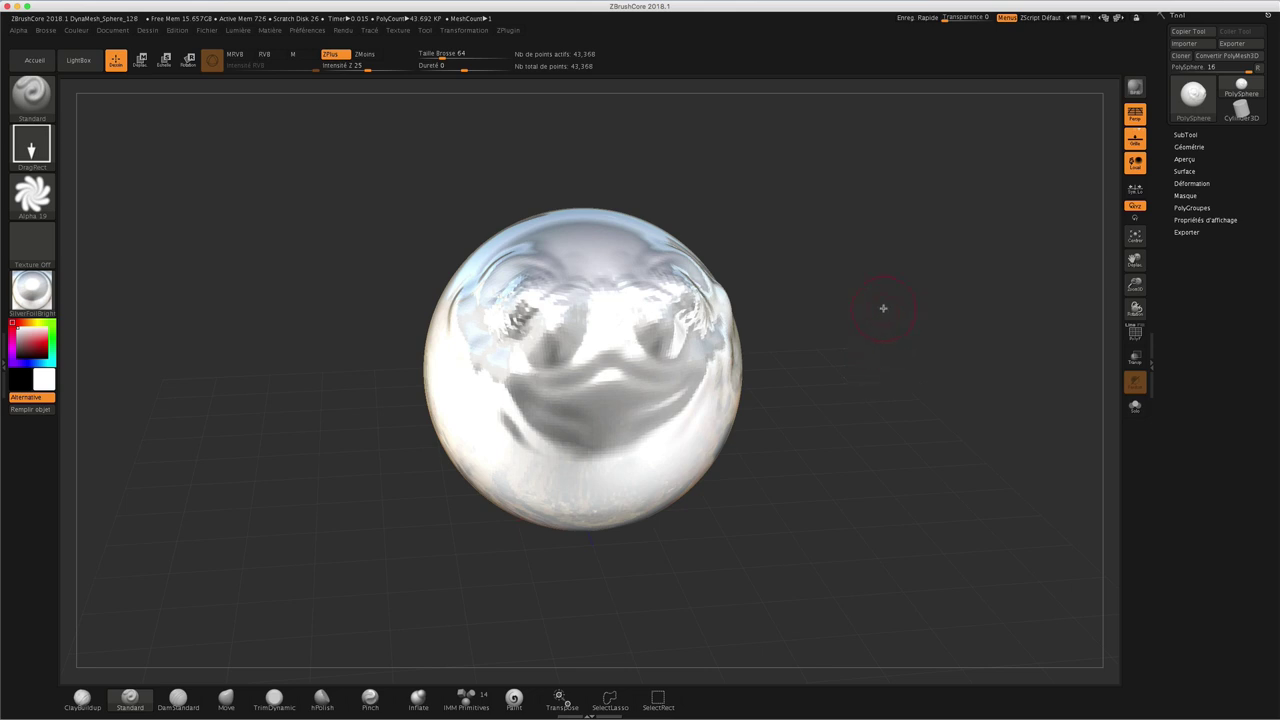
{"action": "left_click_drag", "start_coordinate": [868, 337], "coordinate": [850, 349]}
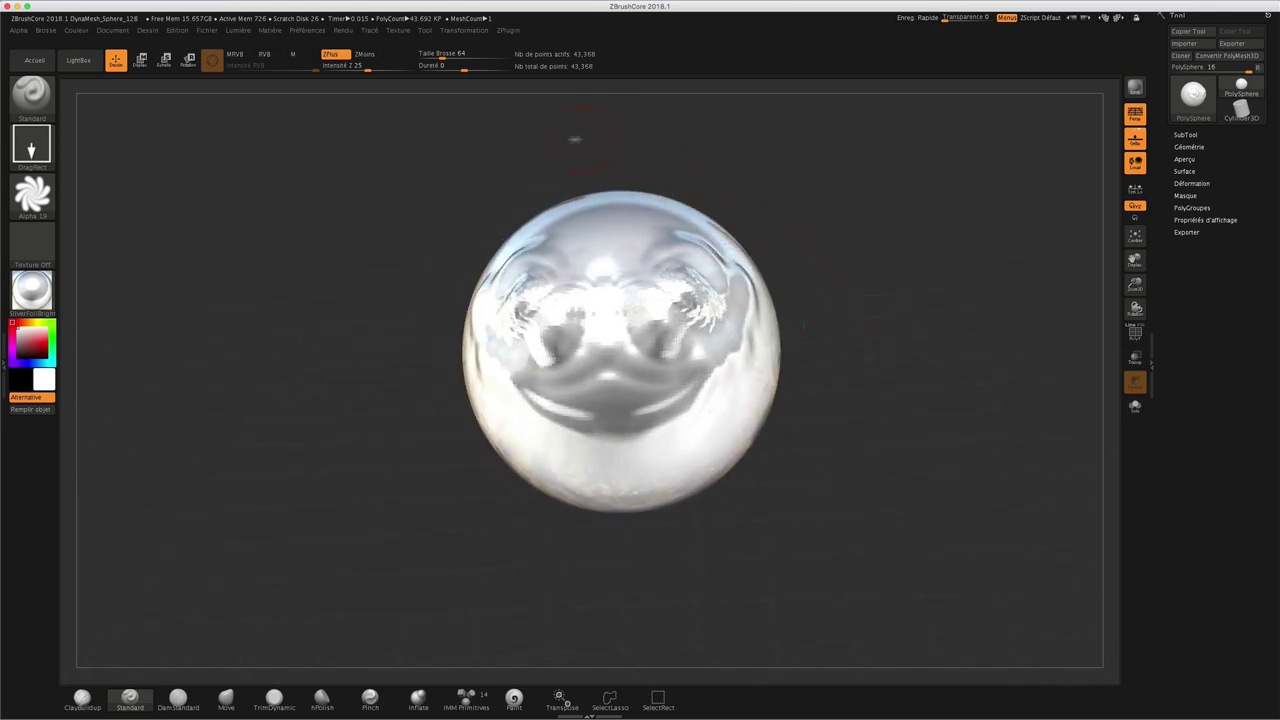
{"action": "mouse_move", "coordinate": [810, 202]}
{"action": "left_mouse_down"}
{"action": "mouse_move", "coordinate": [829, 197]}
{"action": "mouse_move", "coordinate": [846, 220]}
{"action": "mouse_move", "coordinate": [824, 225]}
{"action": "mouse_move", "coordinate": [809, 209]}
{"action": "mouse_move", "coordinate": [842, 221]}
{"action": "mouse_move", "coordinate": [828, 217]}
{"action": "left_mouse_up"}
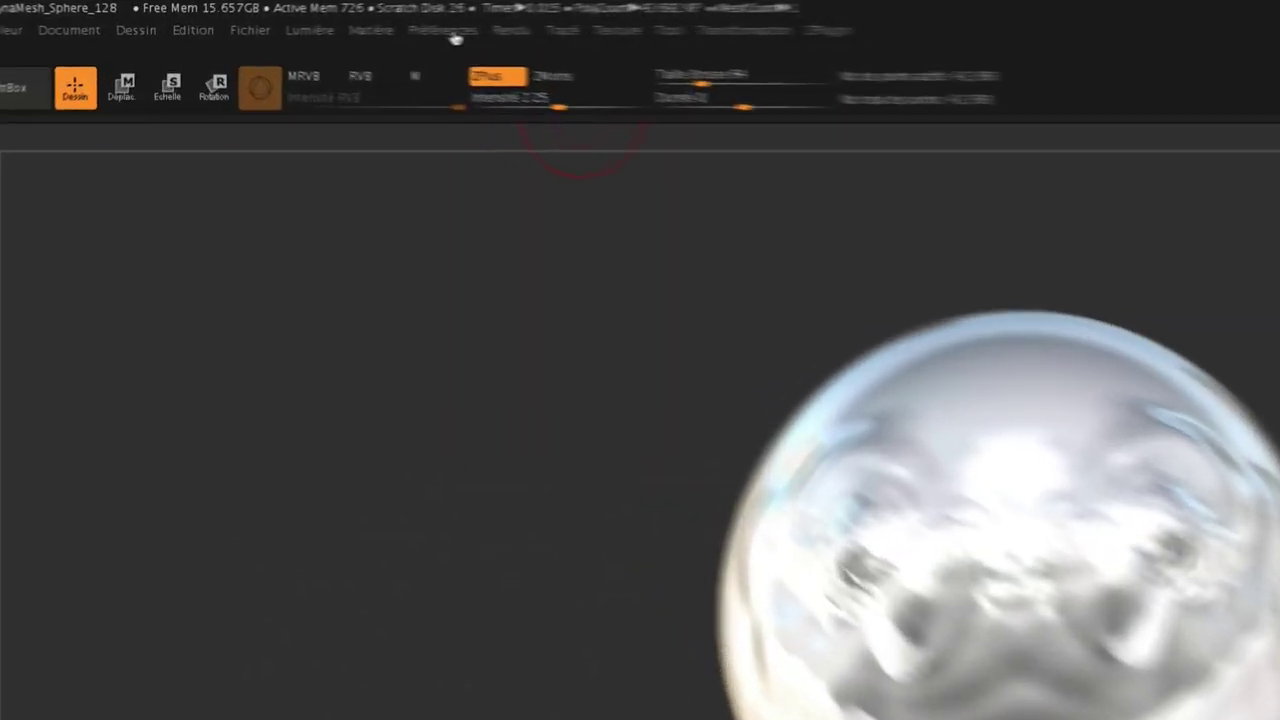
Change the interface language from French to English under Preferences > Language.
{"action": "left_click", "coordinate": [302, 31]}
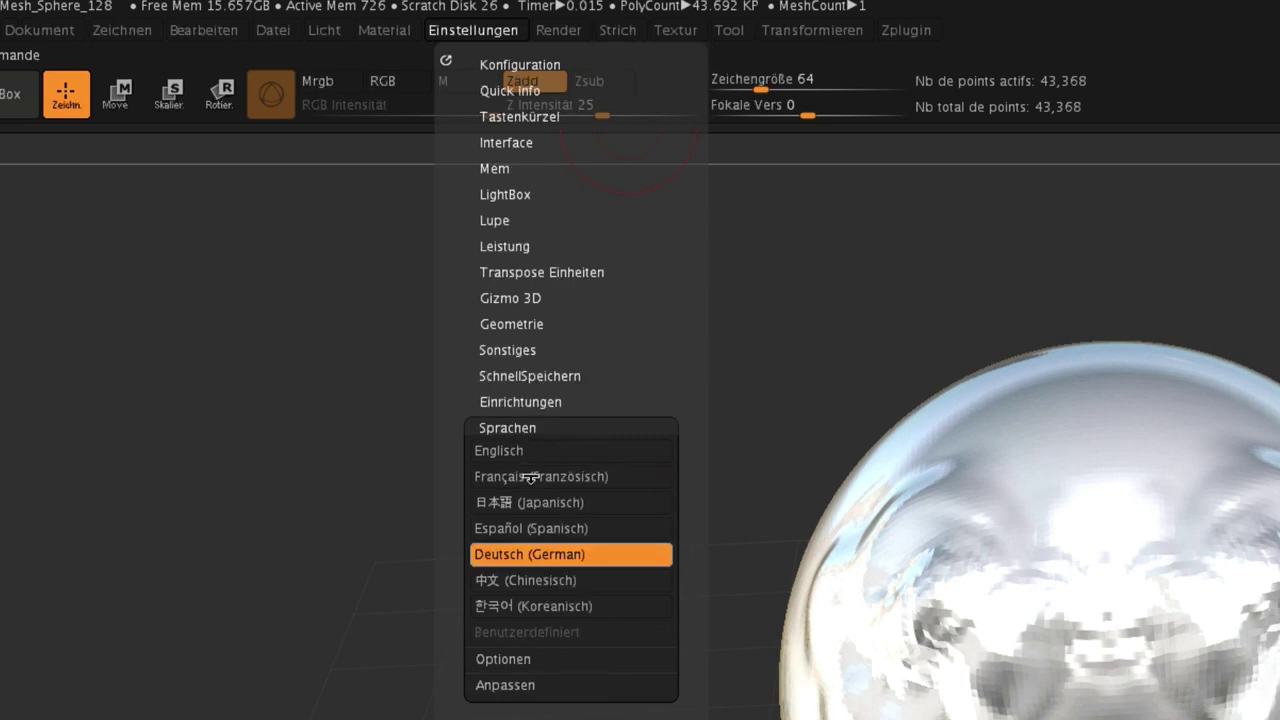
{"action": "left_click", "coordinate": [522, 452]}
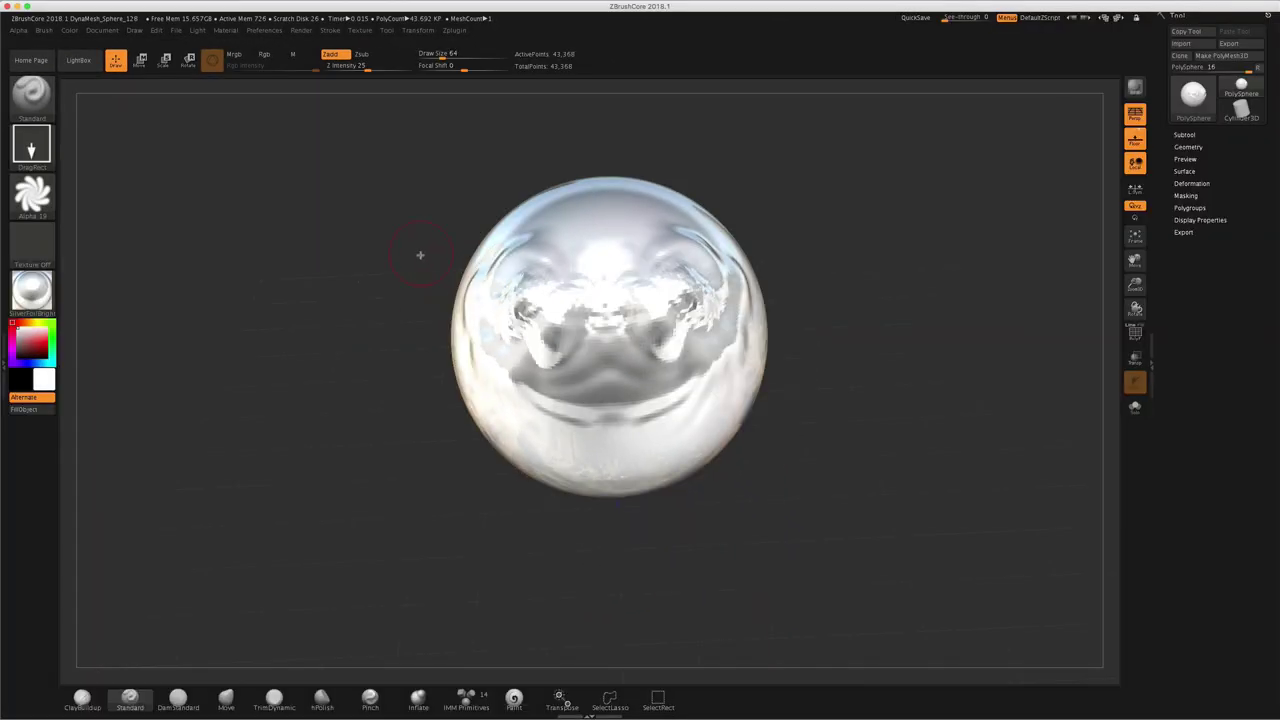
{"action": "left_click_drag", "start_coordinate": [411, 342], "coordinate": [418, 306]}
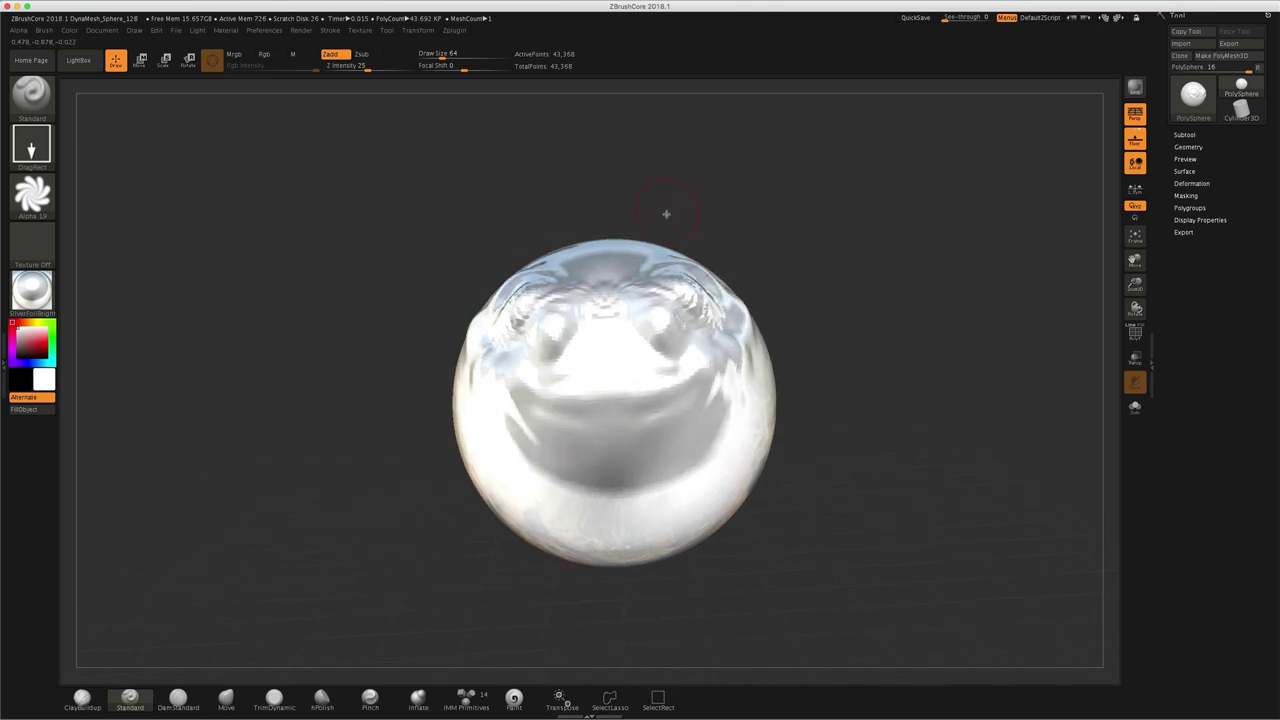
{"action": "mouse_move", "coordinate": [697, 198]}
{"action": "left_mouse_down"}
{"action": "mouse_move", "coordinate": [694, 228]}
{"action": "mouse_move", "coordinate": [694, 214]}
{"action": "mouse_move", "coordinate": [738, 188]}
{"action": "left_mouse_up"}
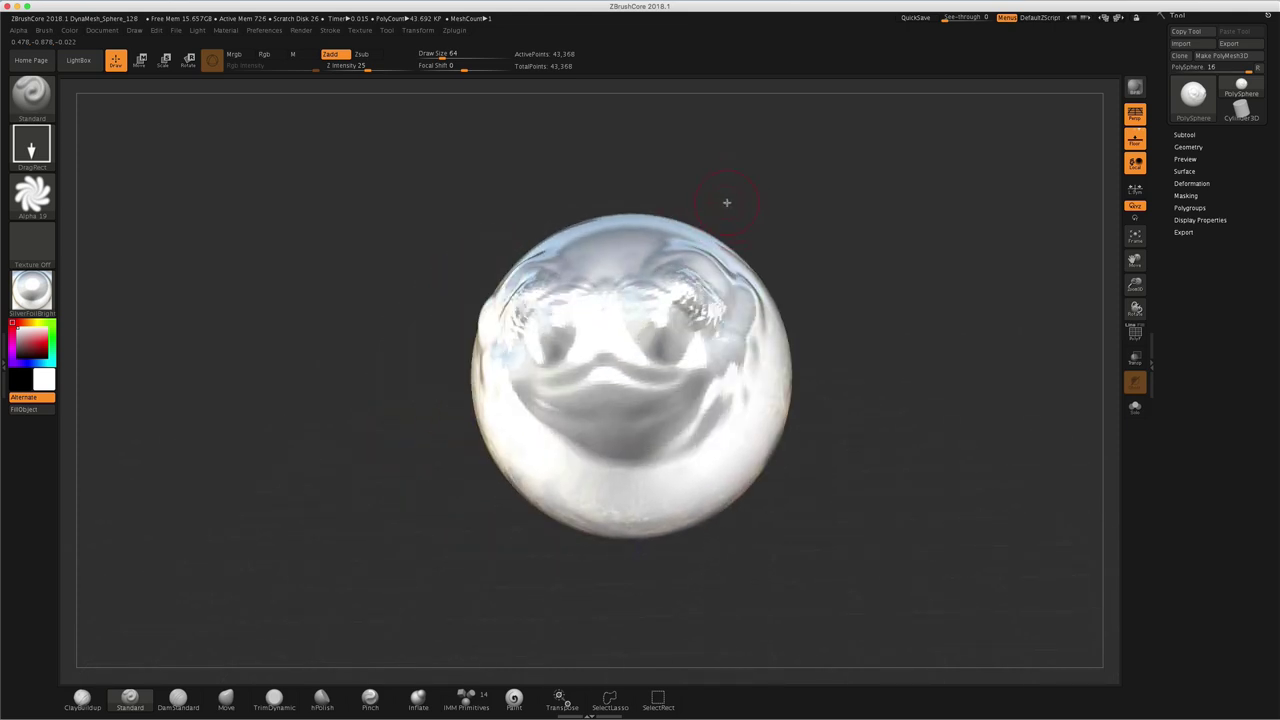
{"action": "mouse_move", "coordinate": [763, 211]}
{"action": "left_mouse_down"}
{"action": "mouse_move", "coordinate": [770, 199]}
{"action": "mouse_move", "coordinate": [791, 209]}
{"action": "mouse_move", "coordinate": [760, 211]}
{"action": "mouse_move", "coordinate": [771, 223]}
{"action": "mouse_move", "coordinate": [763, 211]}
{"action": "mouse_move", "coordinate": [776, 207]}
{"action": "mouse_move", "coordinate": [783, 223]}
{"action": "mouse_move", "coordinate": [758, 226]}
{"action": "left_mouse_up"}
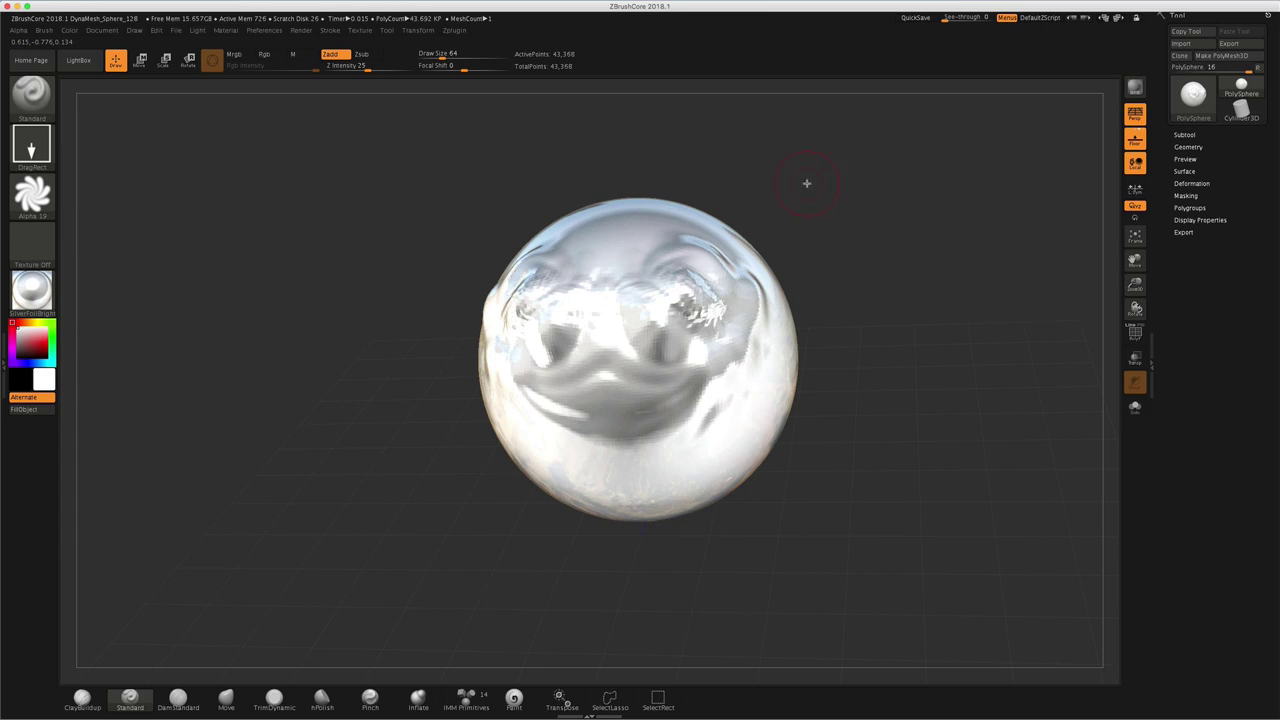
{"action": "mouse_move", "coordinate": [799, 201]}
{"action": "left_mouse_down"}
{"action": "mouse_move", "coordinate": [800, 214]}
{"action": "mouse_move", "coordinate": [811, 209]}
{"action": "mouse_move", "coordinate": [806, 191]}
{"action": "mouse_move", "coordinate": [780, 199]}
{"action": "left_mouse_up"}
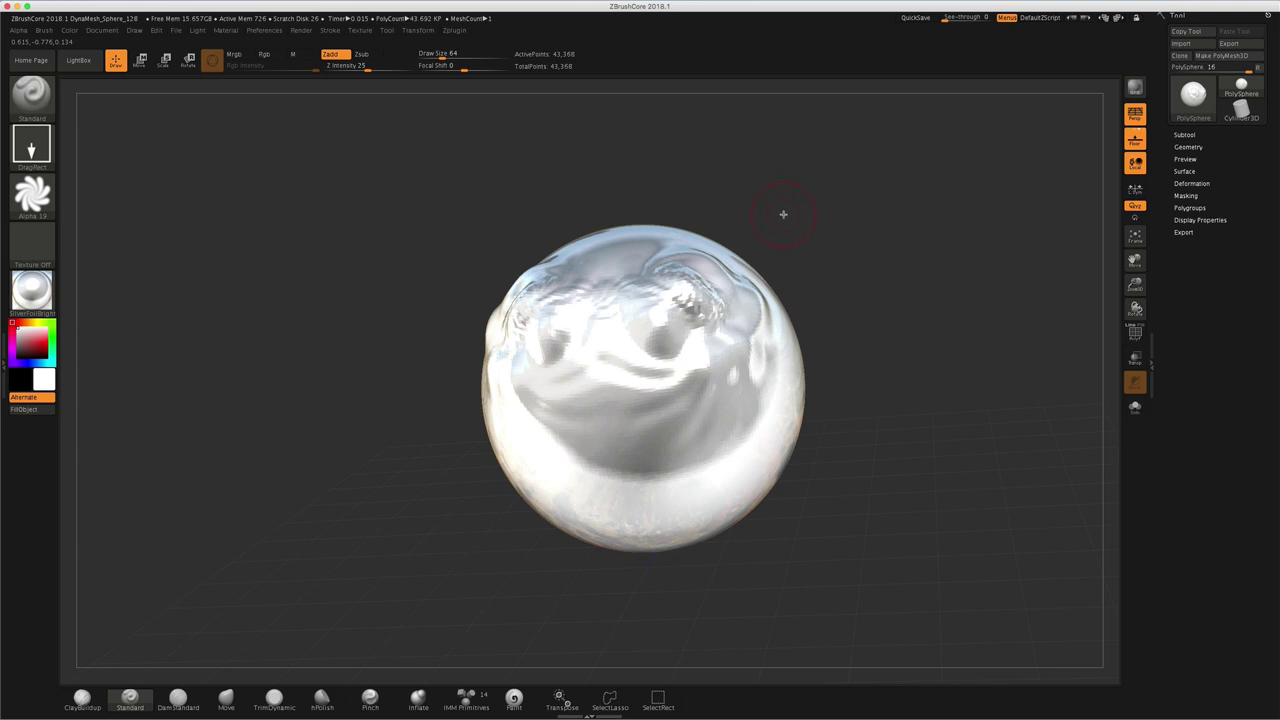
{"action": "mouse_move", "coordinate": [744, 191]}
{"action": "left_mouse_down"}
{"action": "mouse_move", "coordinate": [766, 191]}
{"action": "mouse_move", "coordinate": [748, 200]}
{"action": "left_mouse_up"}
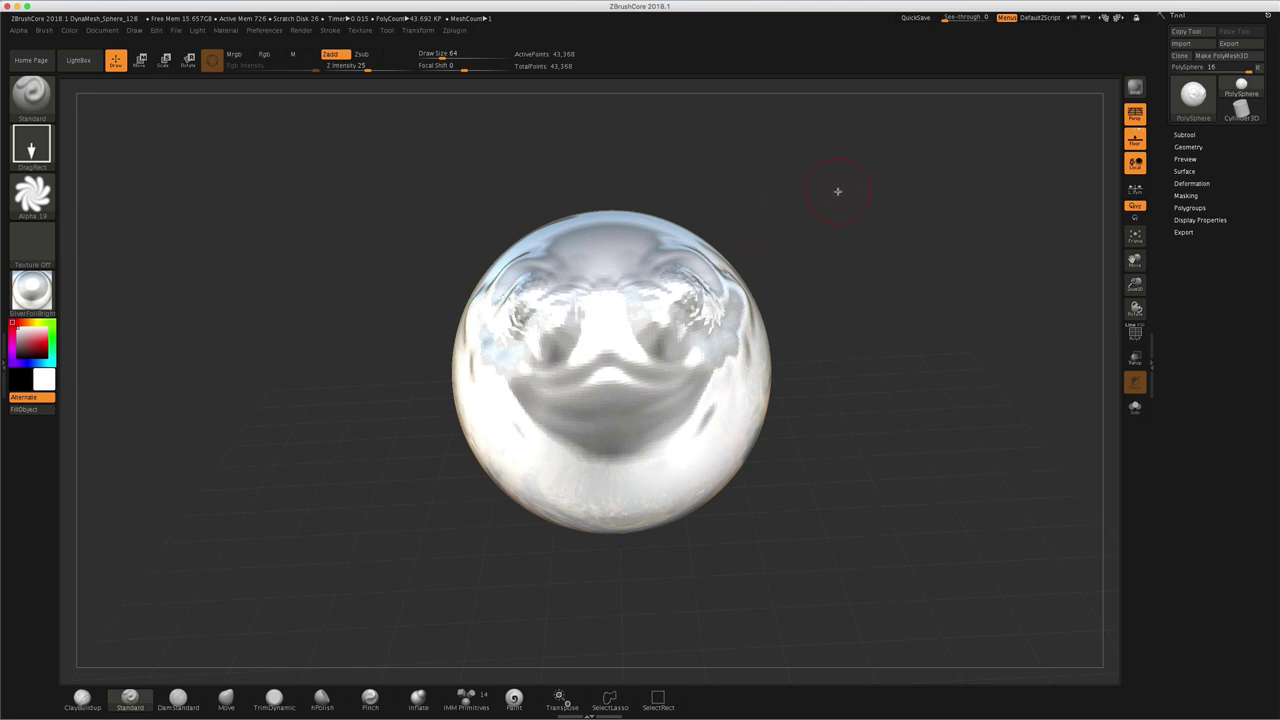
{"action": "left_click_drag", "start_coordinate": [840, 218], "coordinate": [820, 225]}
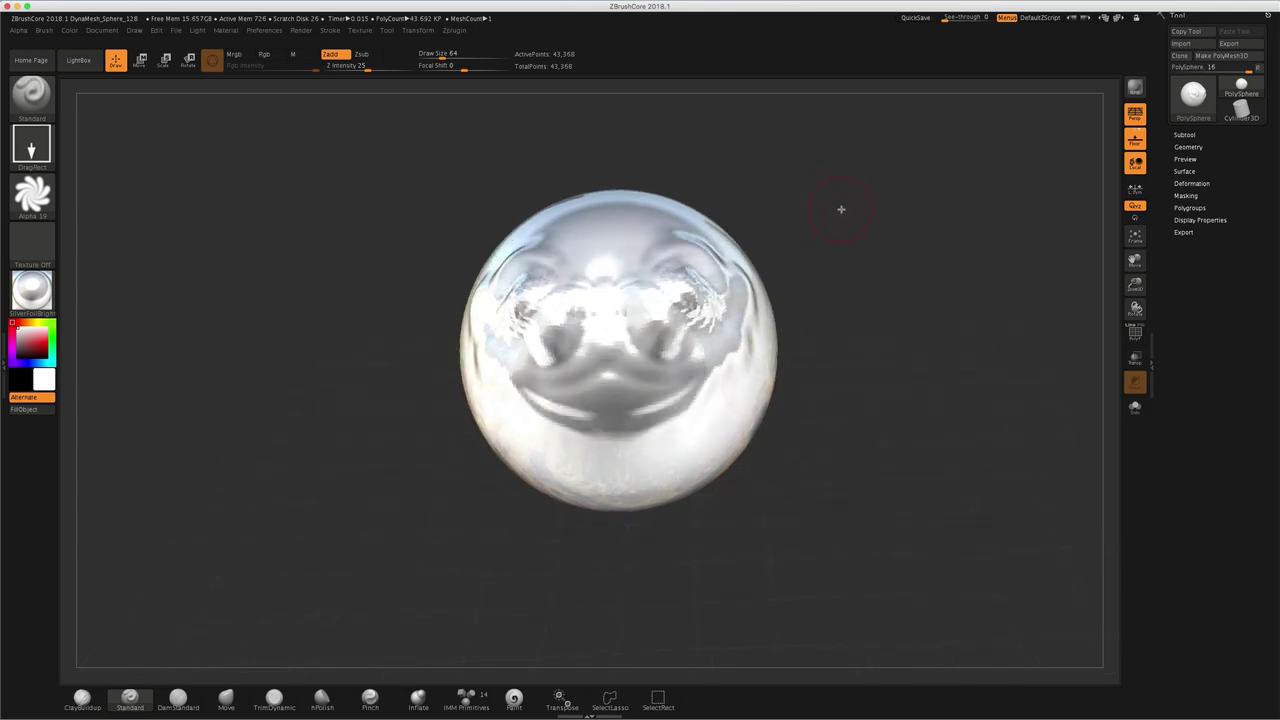